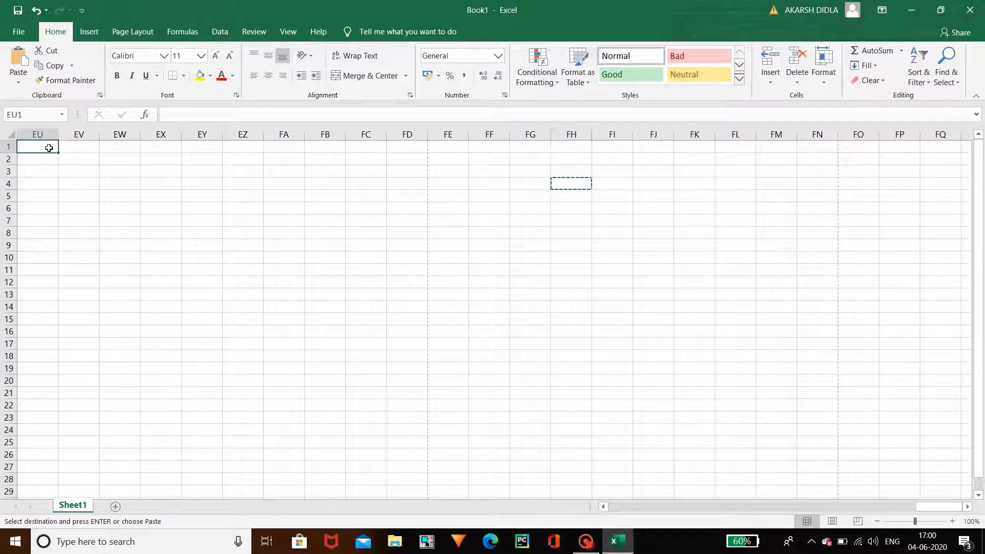
Move the active cell back along row 1 from column EU to the first columns of the sheet
key(Left)
key(Left)
key(Left)
key(Left)
key(Left)
key(Left)
key(Left)
key(Left)
key(Left)
key(Left)
key(Left)
key(Left)
key(Left)
key(Left)
key(Left)
key(Left)
key(Left)
key(Left)
key(Left)
key(Left)
key(Left)
key(Left)
key(Left)
key(Left)
key(Left)
key(Left)
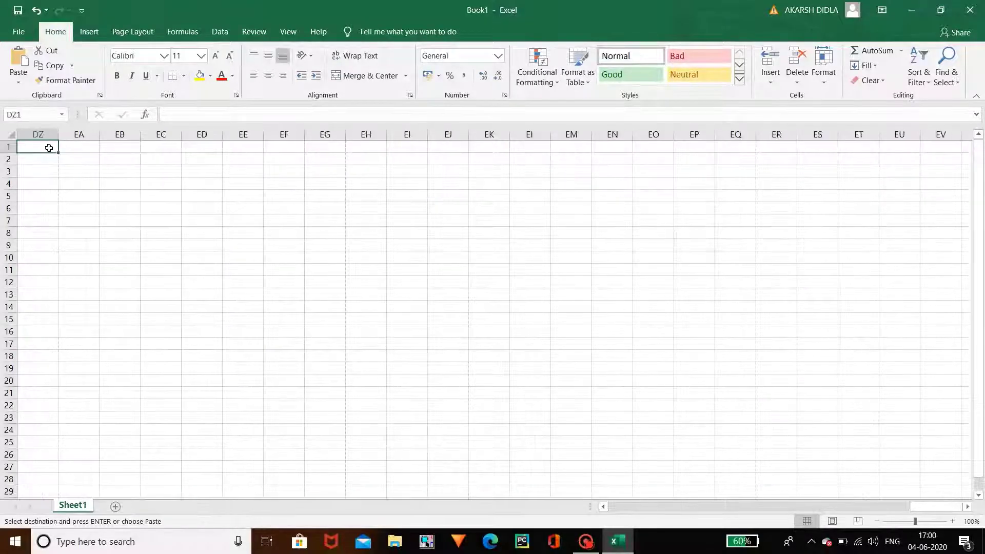
key(Left)
key(Left)
key(Left)
key(Left)
key(Left)
key(Left)
key(Left)
key(Left)
key(Left)
key(Left)
key(Left)
key(Left)
key(Left)
key(Left)
key(Left)
key(Left)
key(Left)
key(Left)
key(Left)
key(Left)
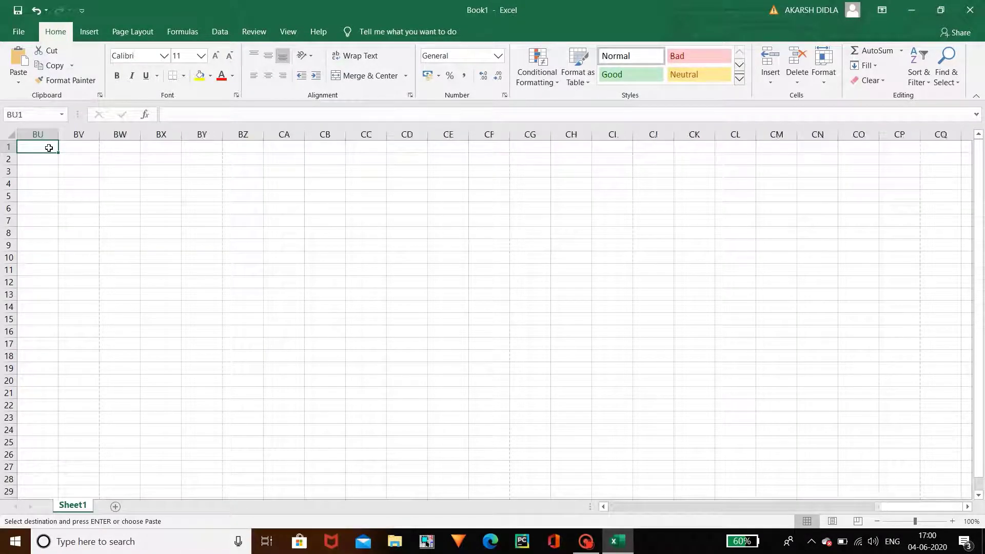
key(Left)
key(Left)
key(Left)
key(Left)
key(Left)
key(Left)
key(Left)
key(Left)
key(Left)
key(Left)
key(Left)
key(Left)
key(Left)
key(Left)
key(Left)
key(Left)
key(Left)
key(Left)
key(Left)
key(Left)
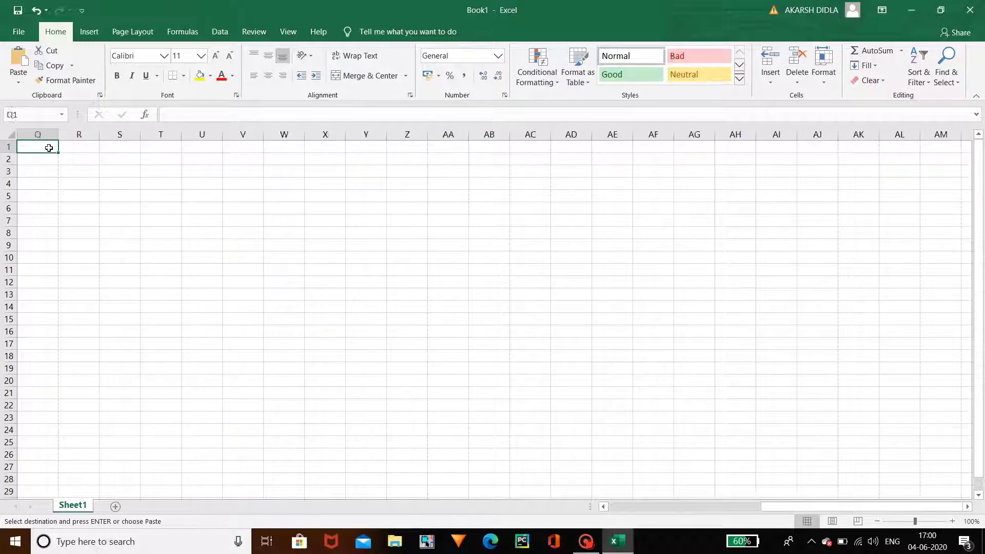
key(Right)
key(Right)
key(Right)
key(Right)
key(Right)
key(Right)
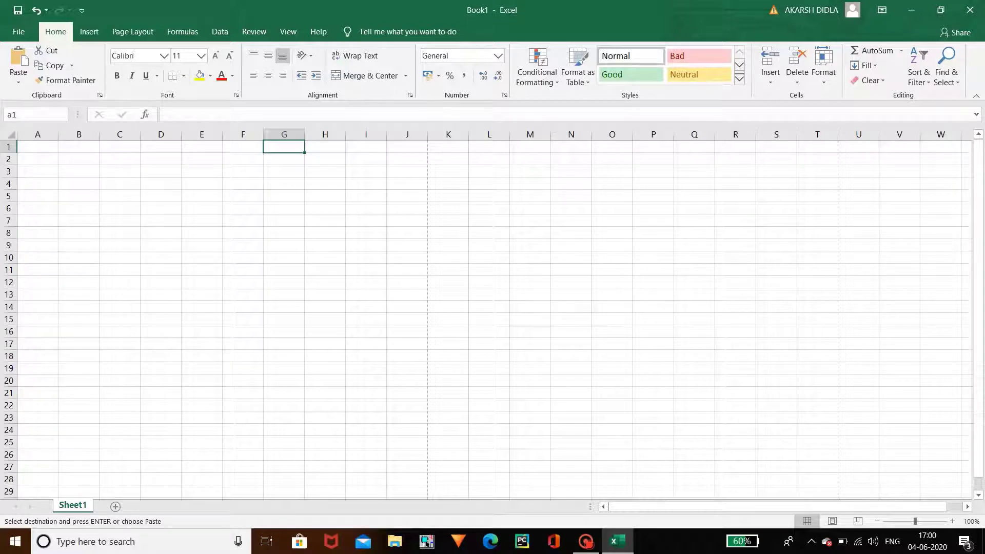
Jump directly to cell A1 by entering its cell reference
text(a1)
key(Caps_Lock)
key(BackSpace)
key(BackSpace)
text(A)
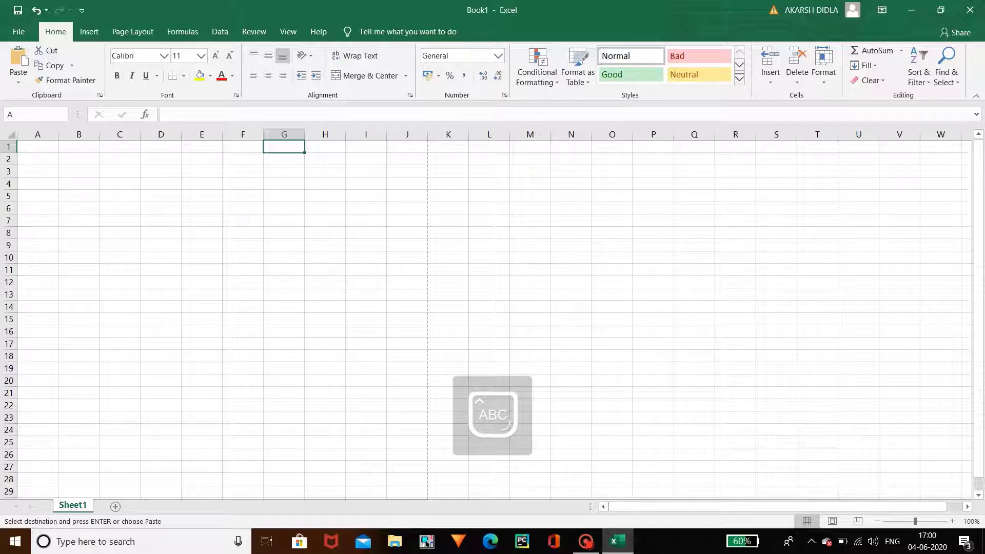
key(Return)
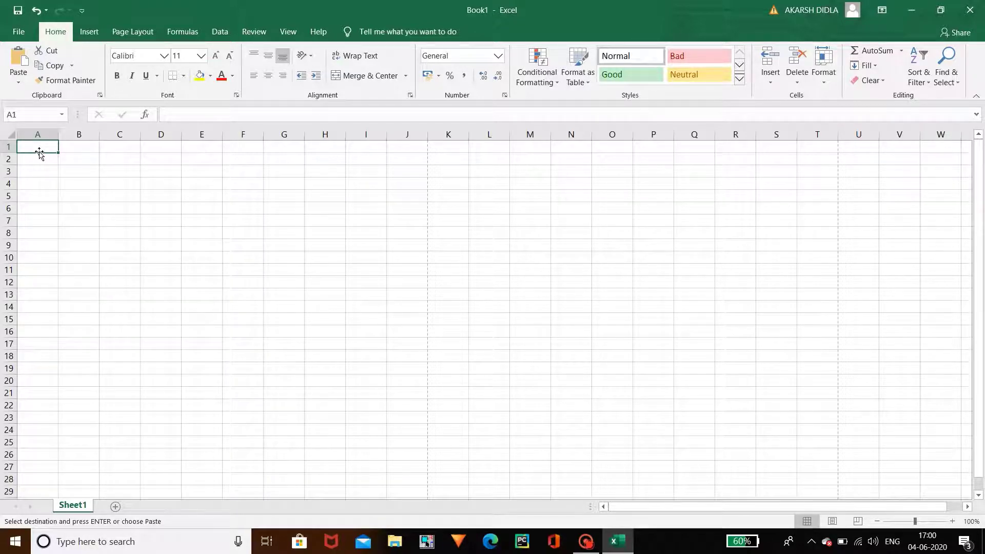
Move the active cell across the first ten columns and up and down a few rows, returning to A1
key(Right)
key(Right)
key(Right)
key(Right)
key(Right)
key(Right)
key(Right)
key(Right)
key(Right)
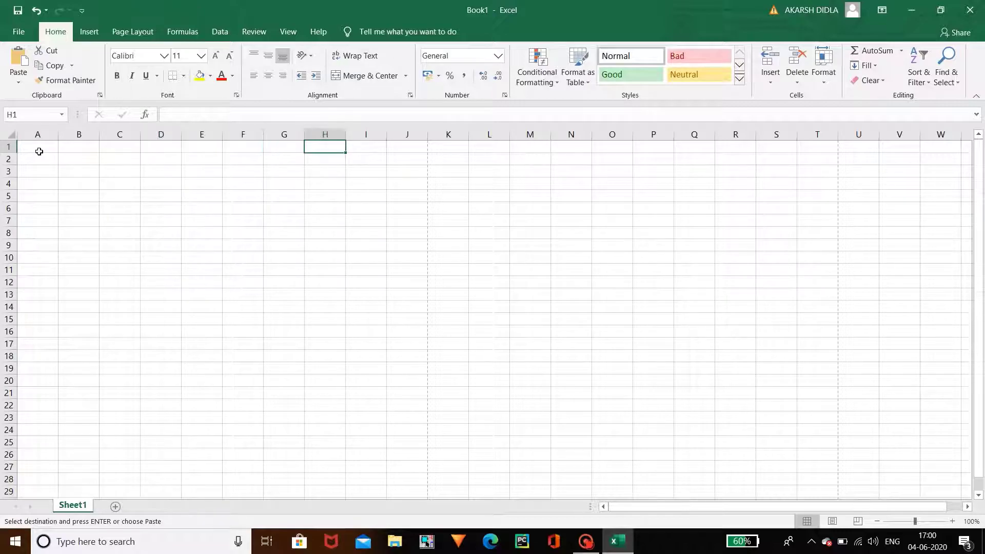
key(Down)
key(Down)
key(Down)
key(Down)
key(Down)
key(Up)
key(Up)
key(Up)
key(Up)
key(Up)
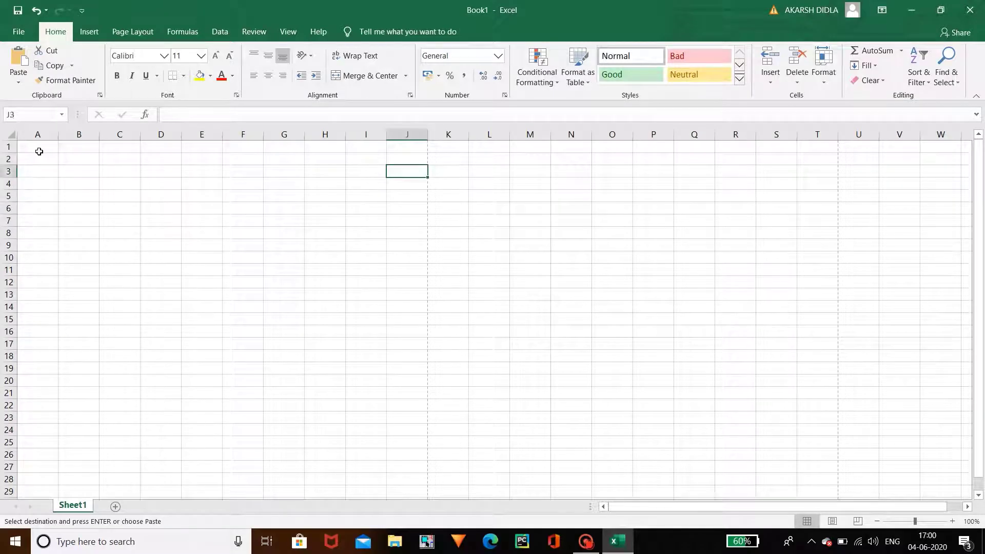
key(Left)
key(Left)
key(Left)
key(Left)
key(Left)
key(Left)
key(Left)
key(Left)
key(Left)
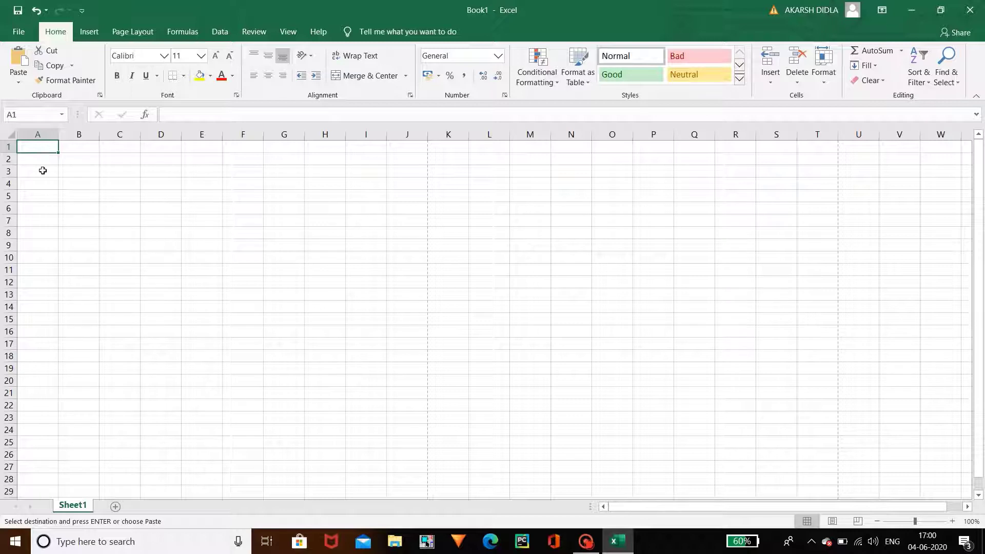
Enter the column headers NAME, SUBJECT 1, SUBJECT 2 and TOTAL in cells A1 to D1
text(NAME)
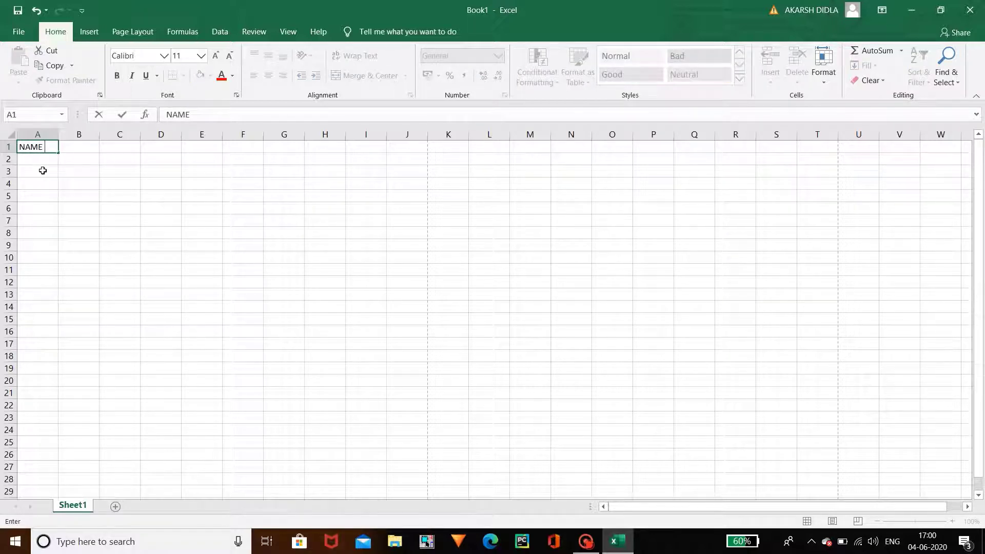
key(Tab)
text(SU)
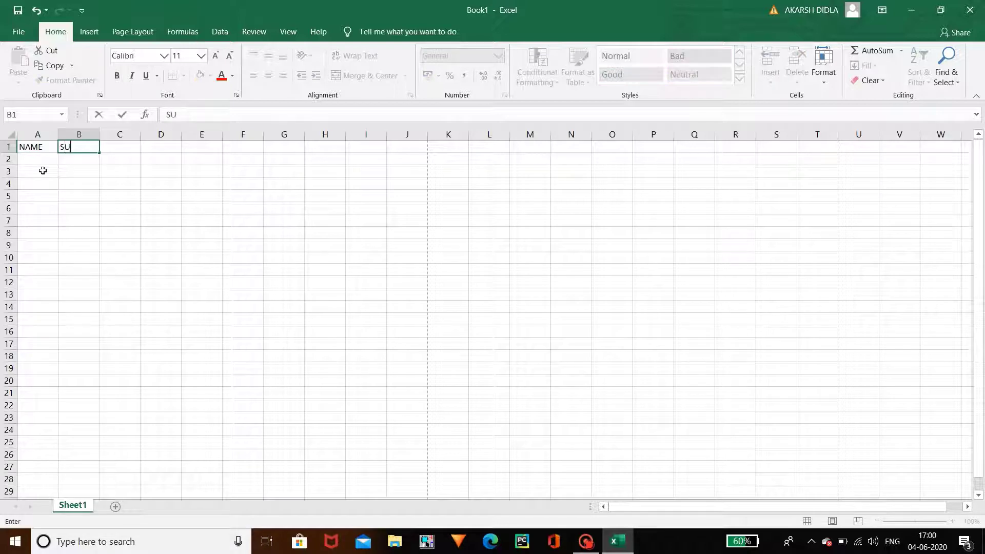
text(BJECT 1)
key(Tab)
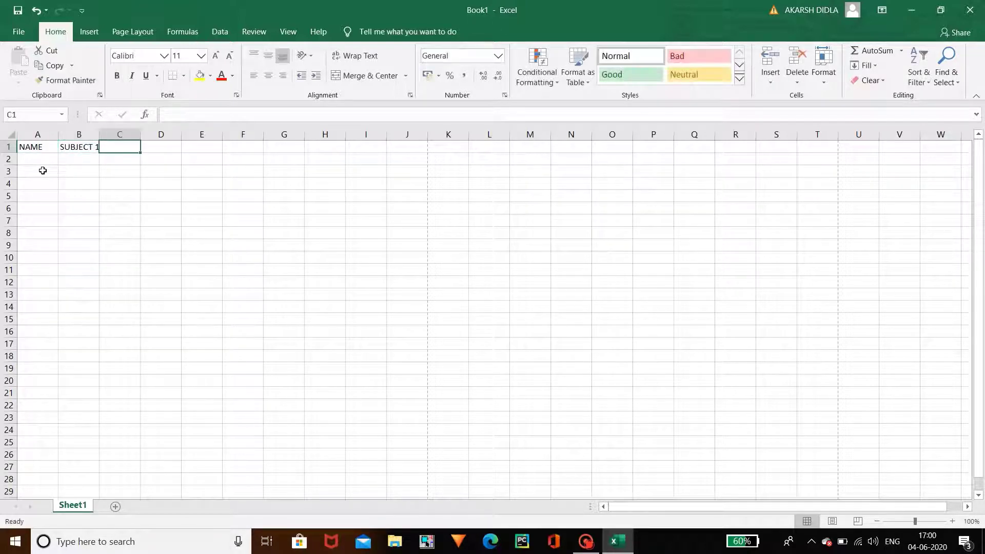
text(SUB)
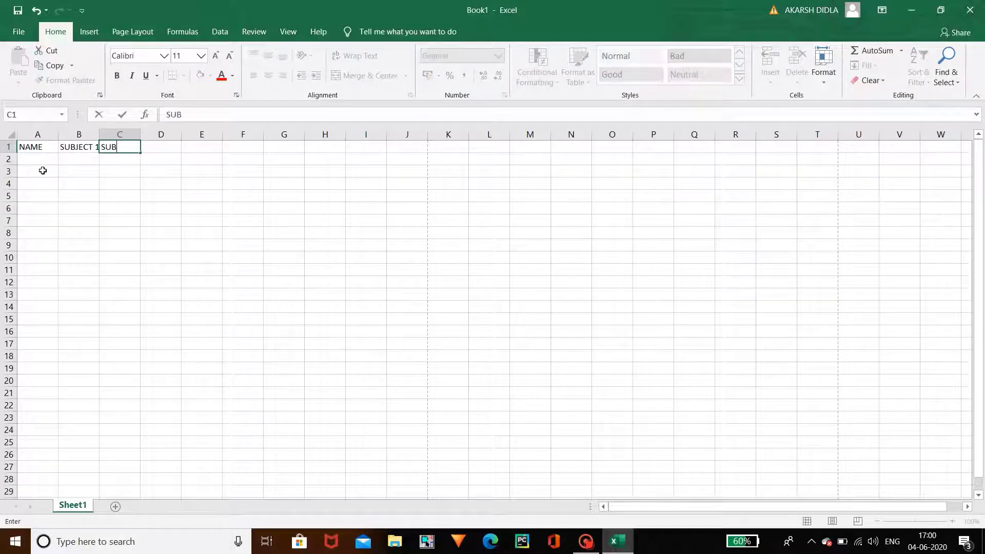
text(JECT 2)
key(Tab)
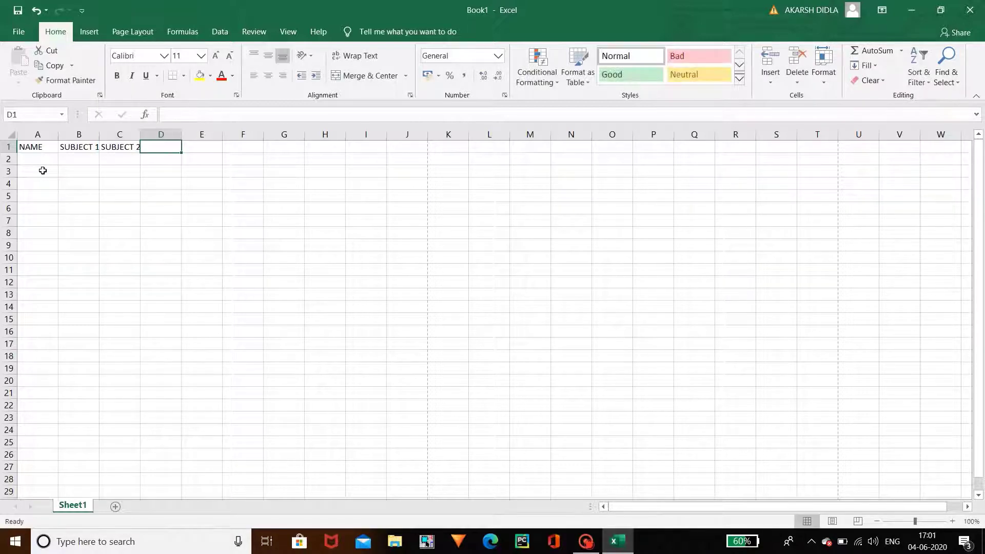
text(TOTAL)
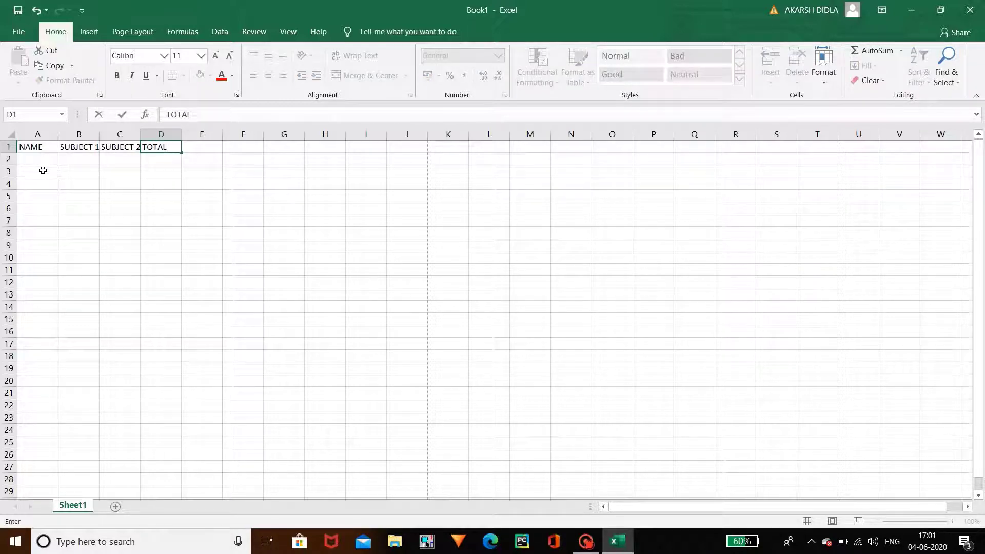
key(Return)
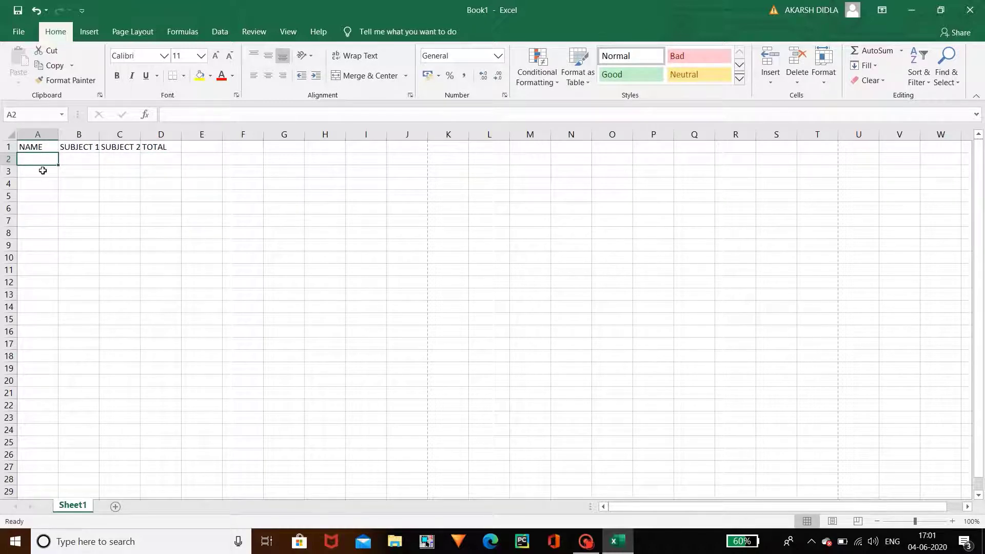
Enter A and B in cells A2 and A3 under the NAME header
text(A)
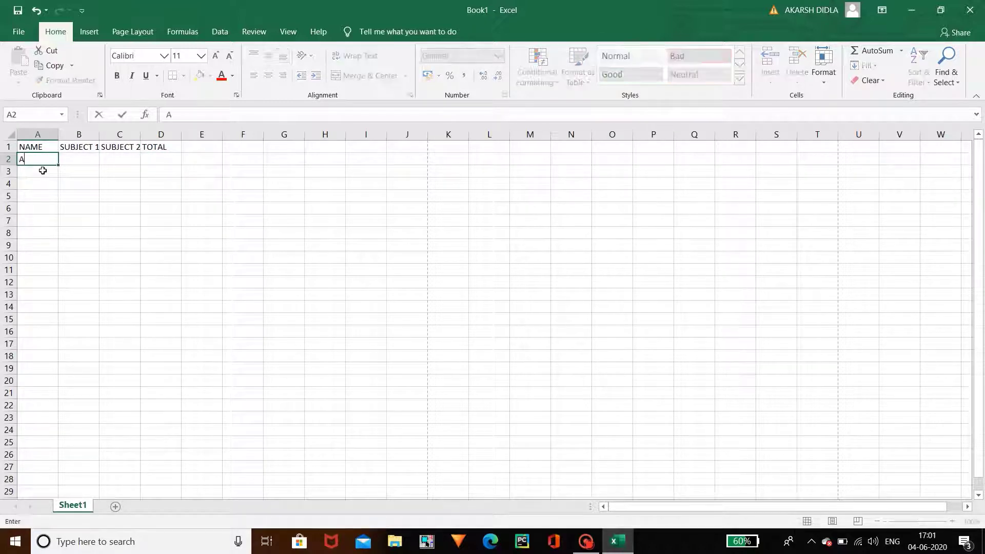
key(Return)
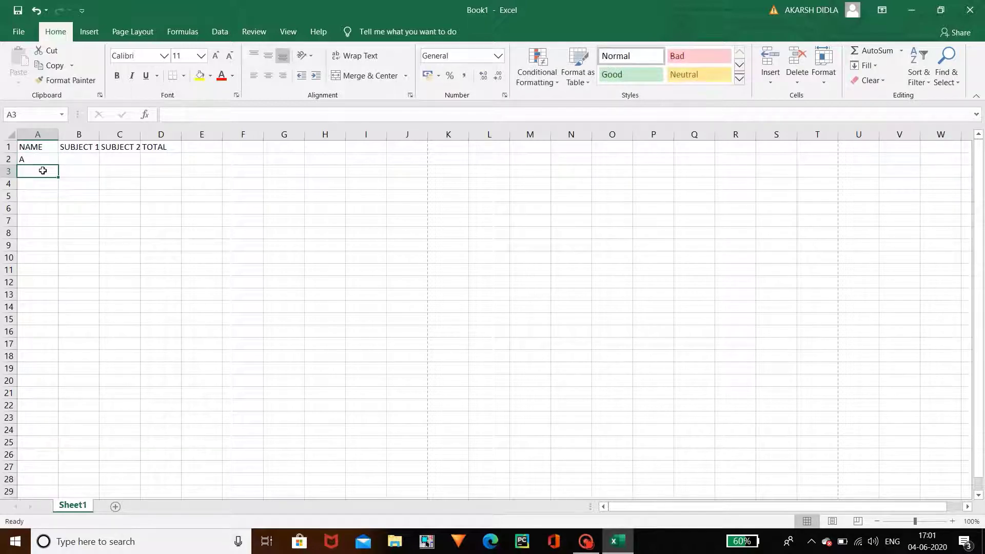
text(B)
key(Up)
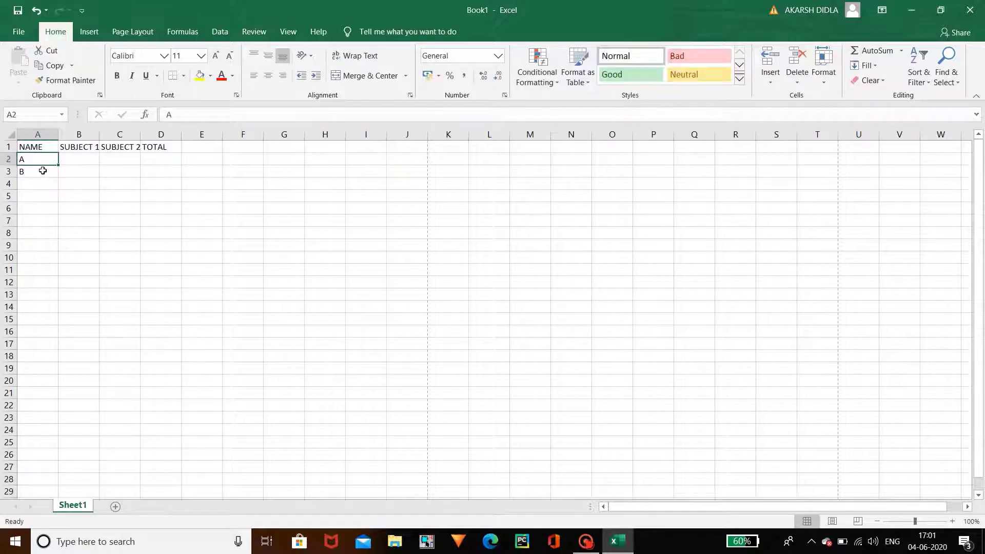
Fill in row A's marks with 5 for SUBJECT 1 and 9 for SUBJECT 2
key(Right)
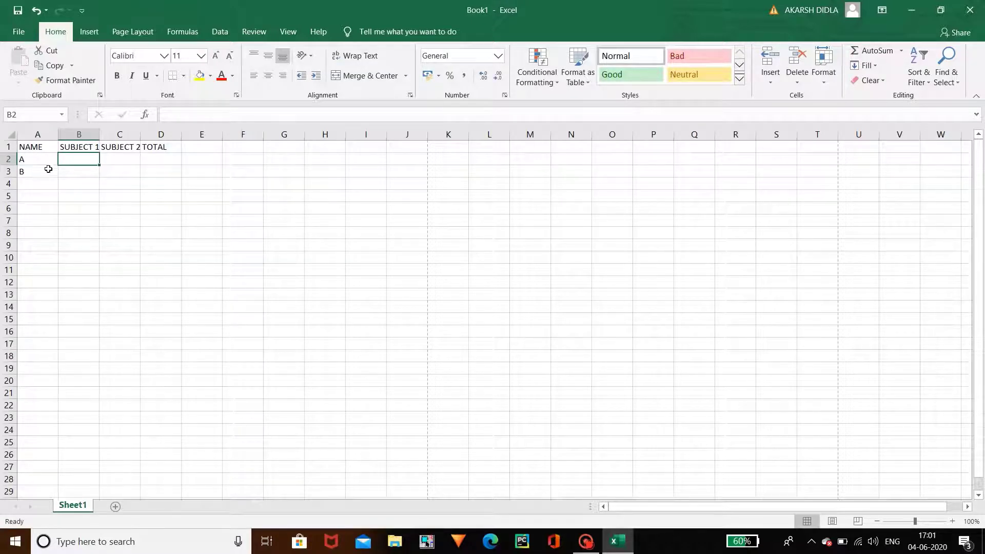
key(BackSpace)
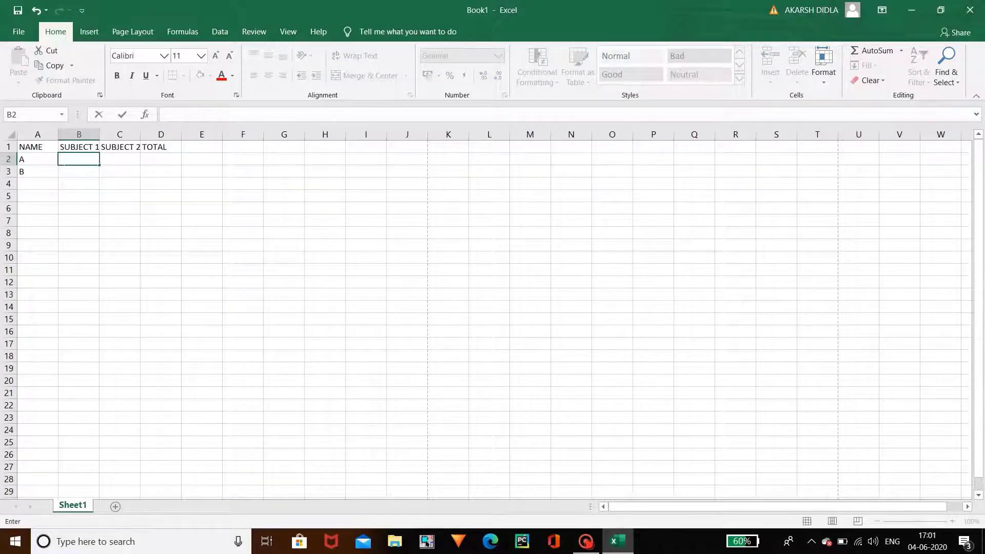
key(Tab)
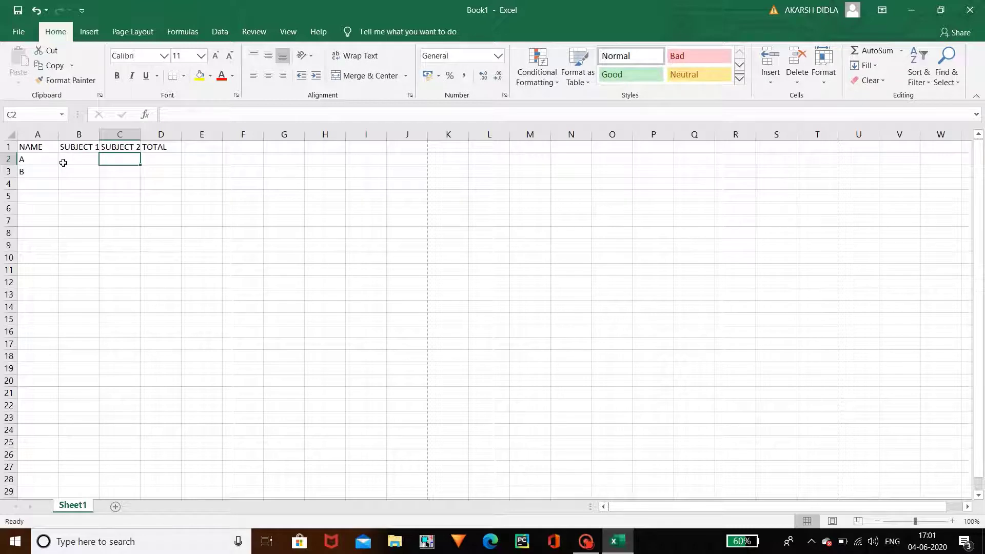
click(63, 163)
key(Num_Lock)
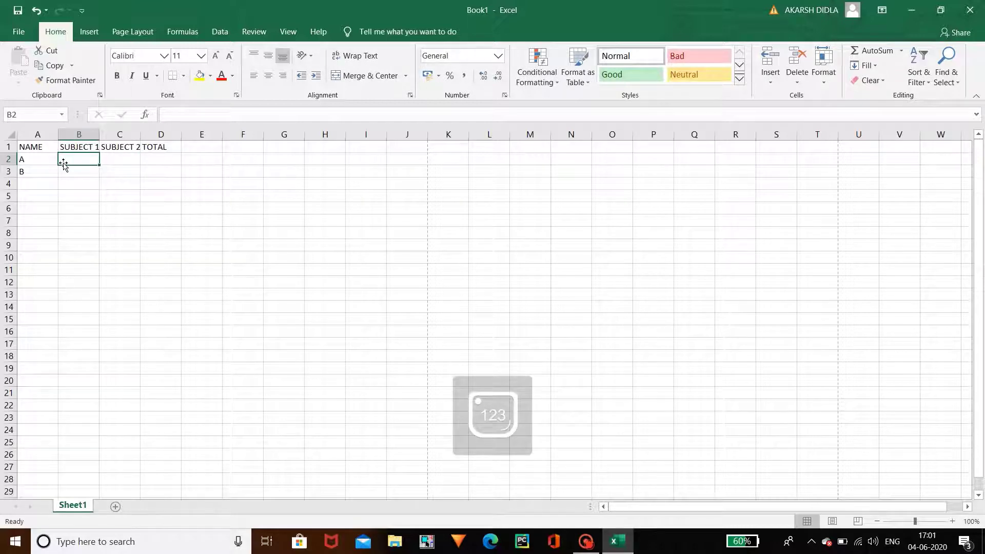
text(5)
key(Tab)
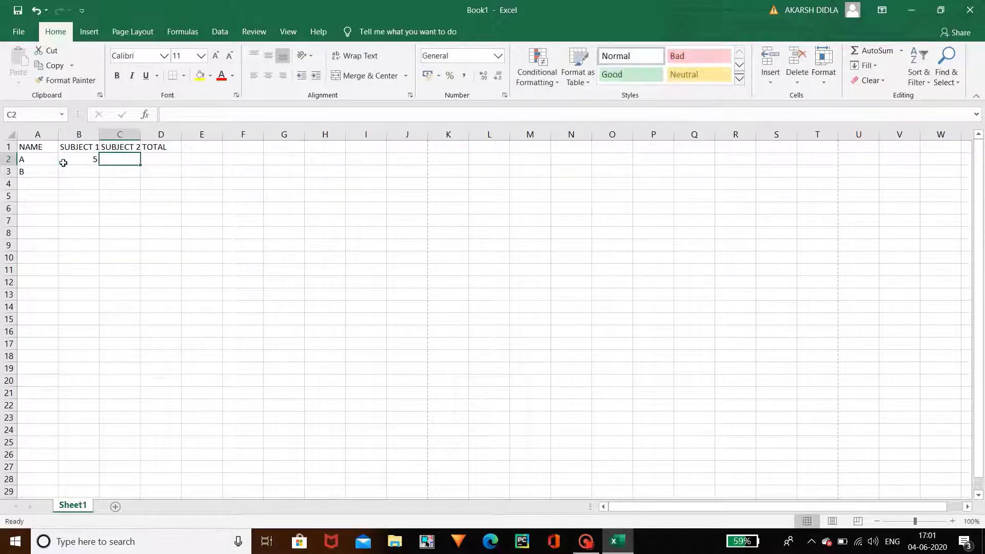
text(9)
key(Down)
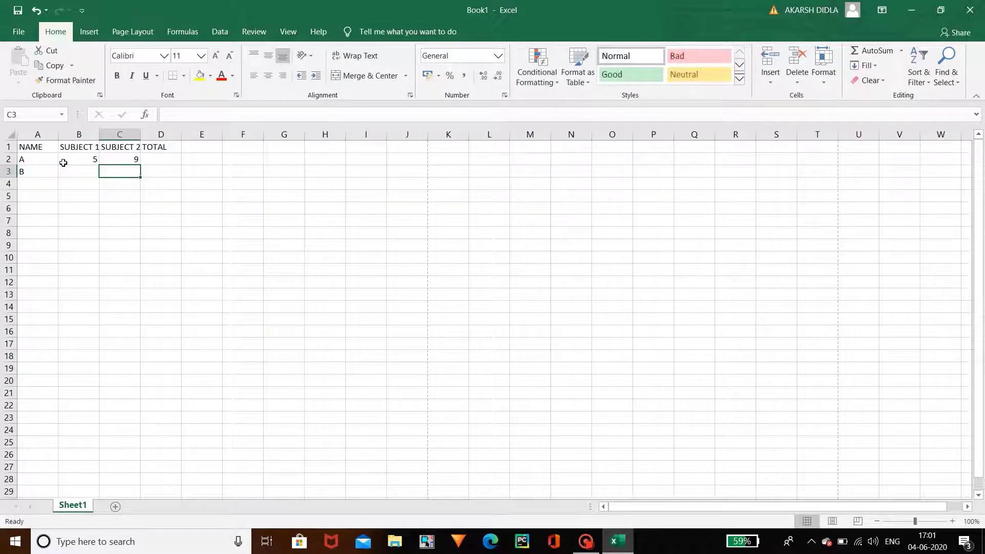
Fill in row B's marks with 2 for SUBJECT 2 and 6 for SUBJECT 1
text(2)
key(Left)
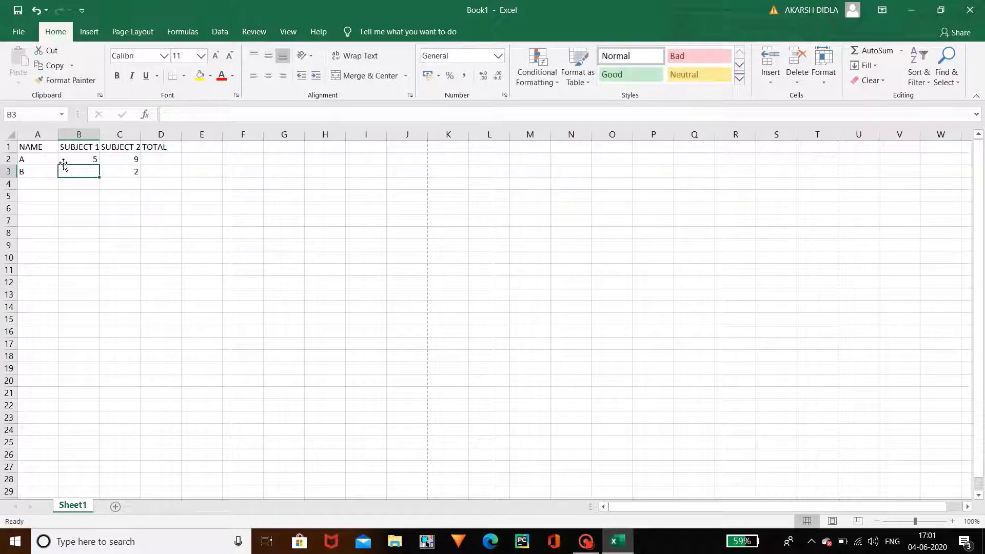
text(6)
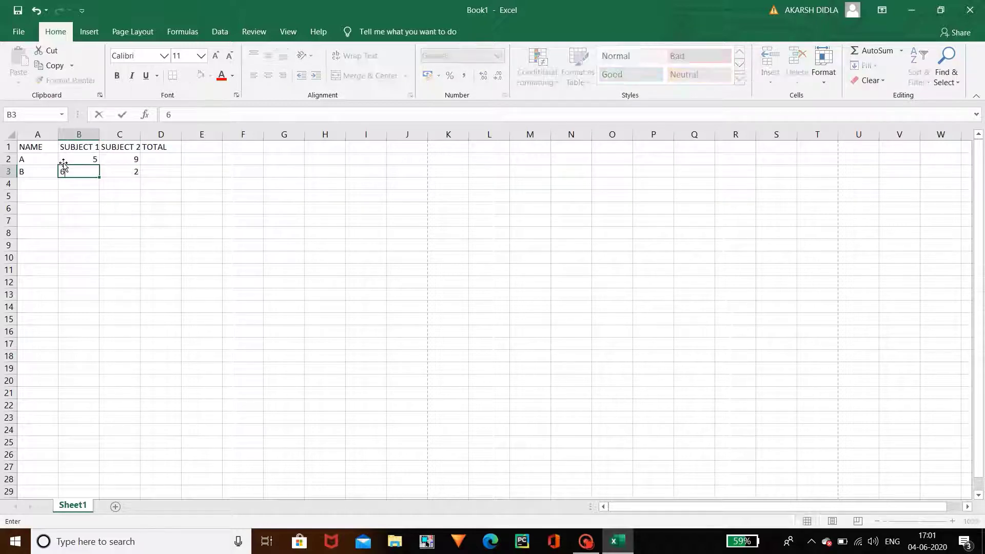
key(Right)
key(Right)
key(Right)
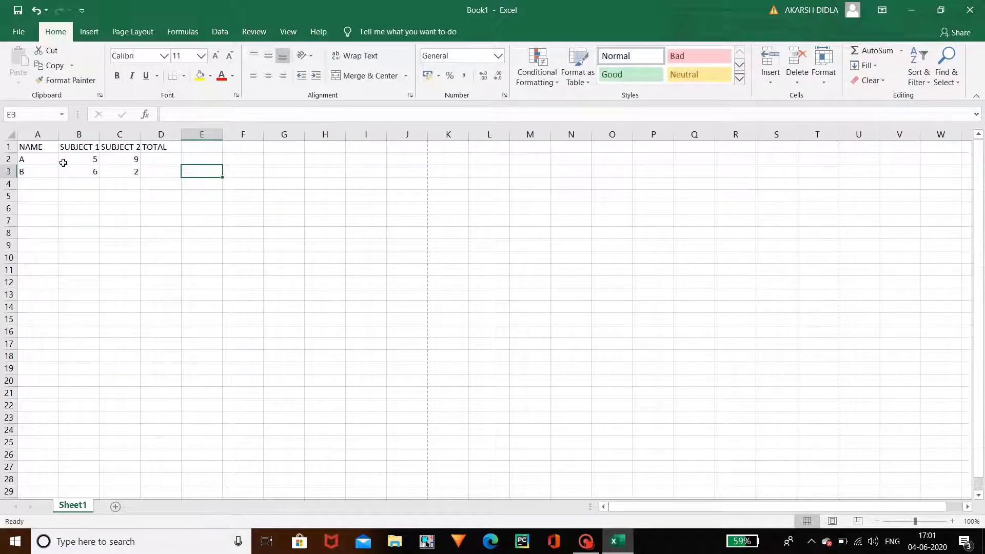
key(Up)
key(Left)
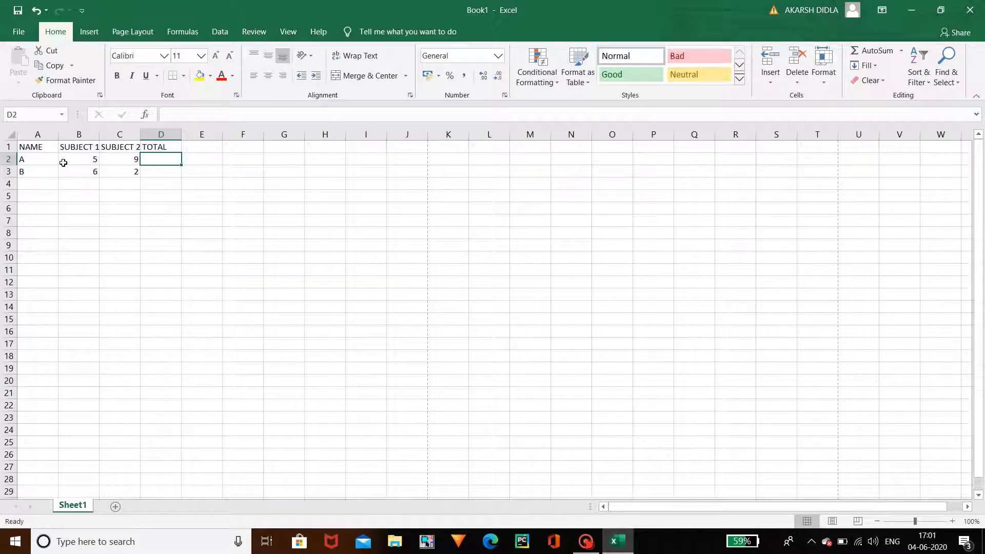
key(Left)
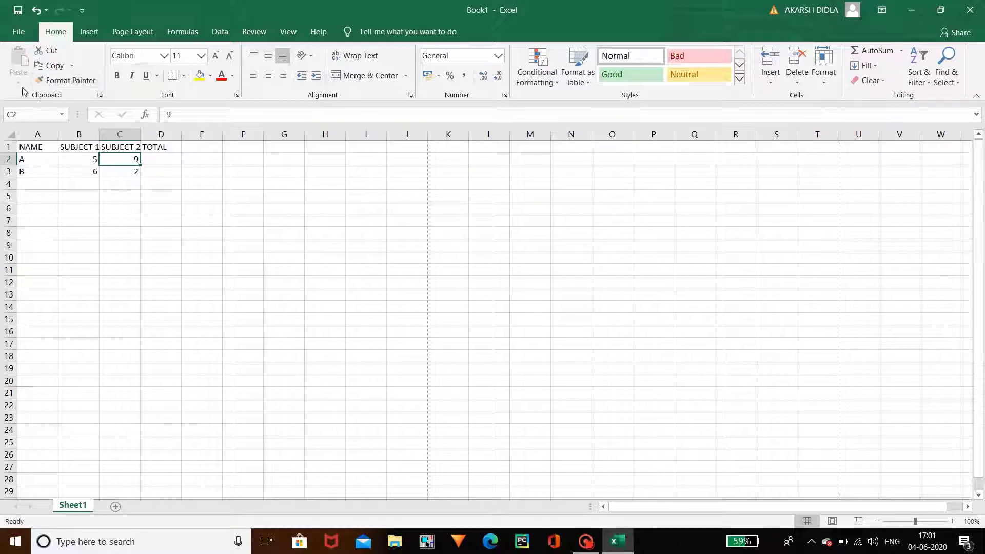
click(86, 147)
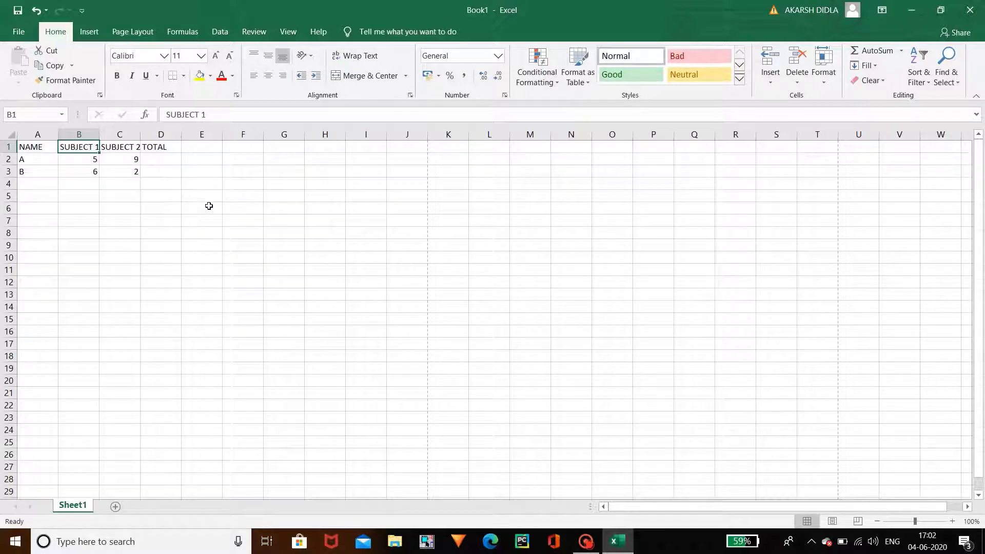
click(254, 220)
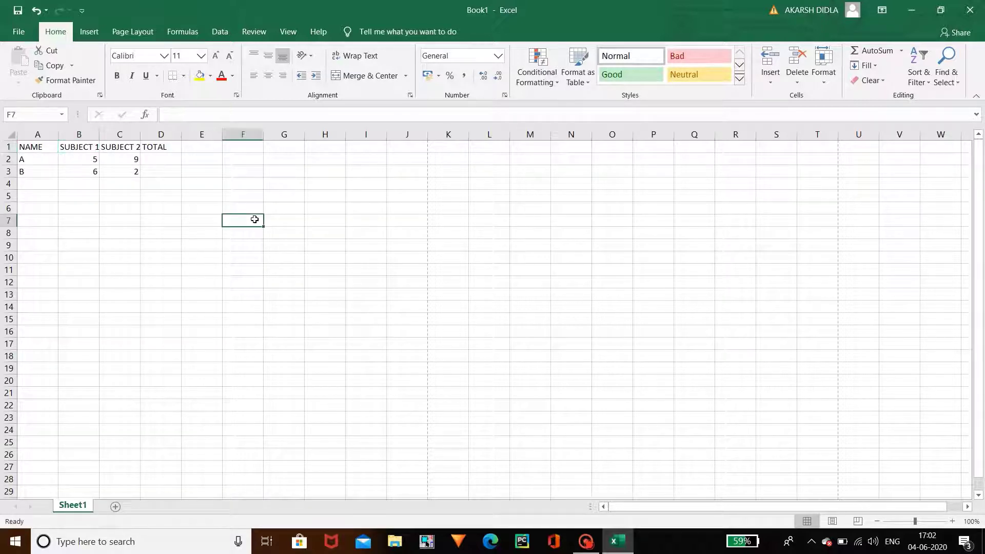
click(94, 147)
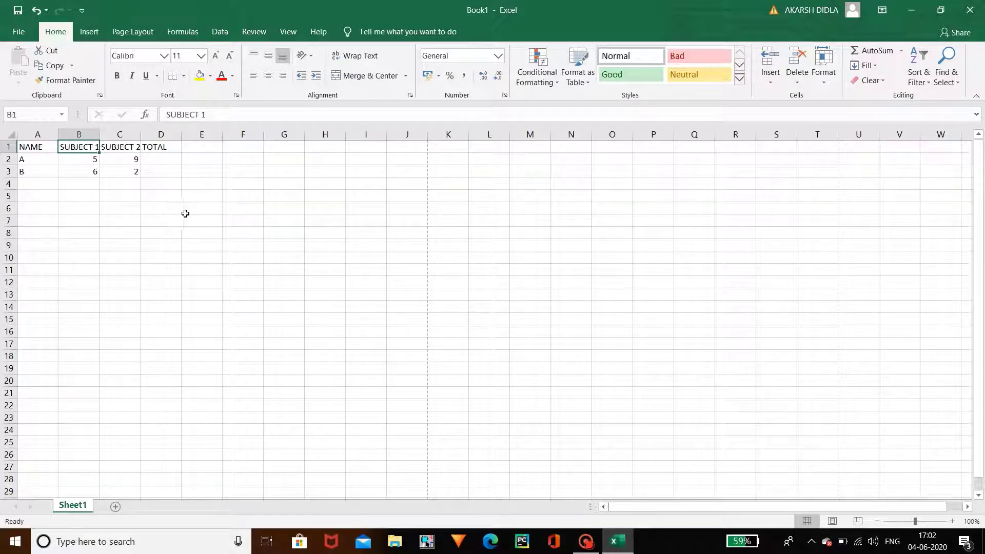
click(54, 50)
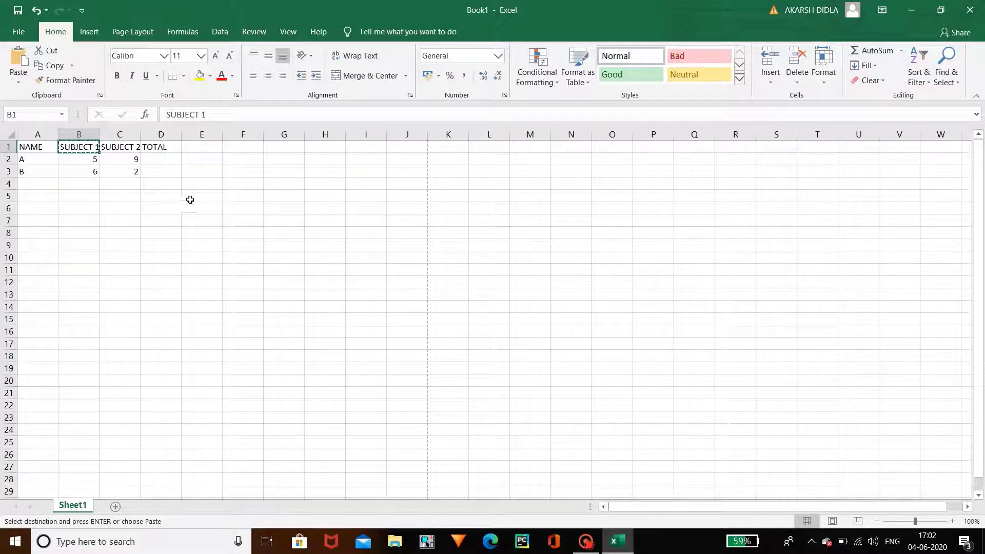
click(247, 220)
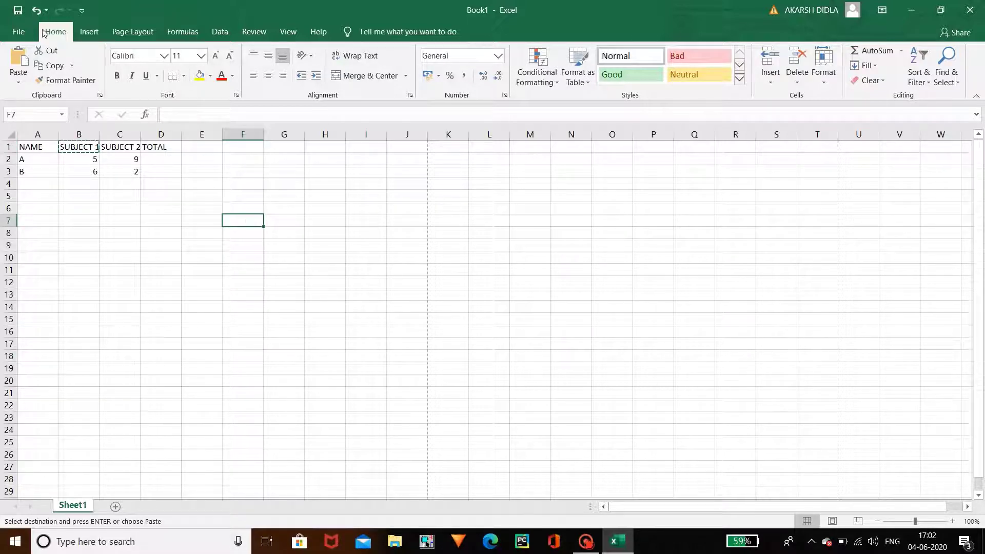
click(58, 65)
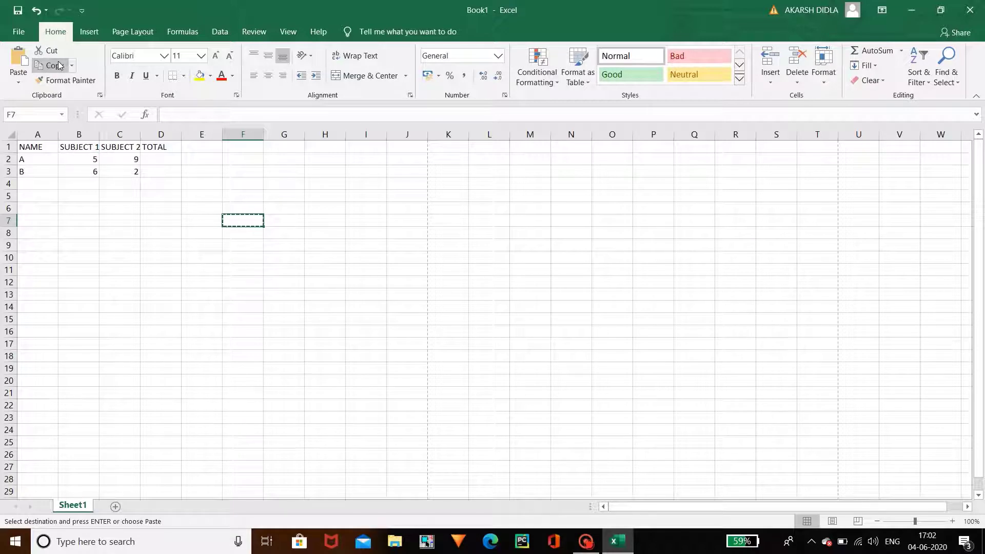
Cut the SUBJECT 1 header from cell B1 and paste it into cell E7
click(85, 146)
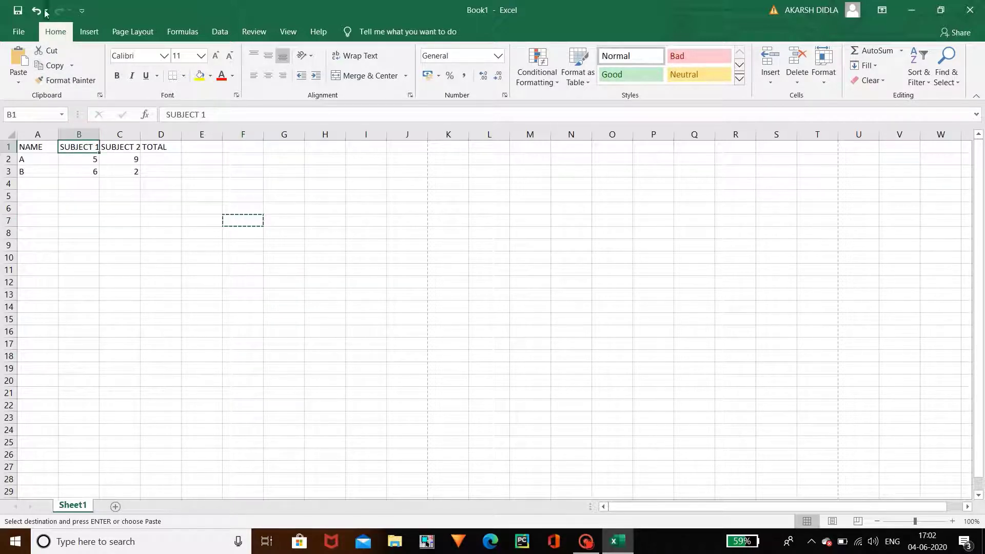
click(50, 52)
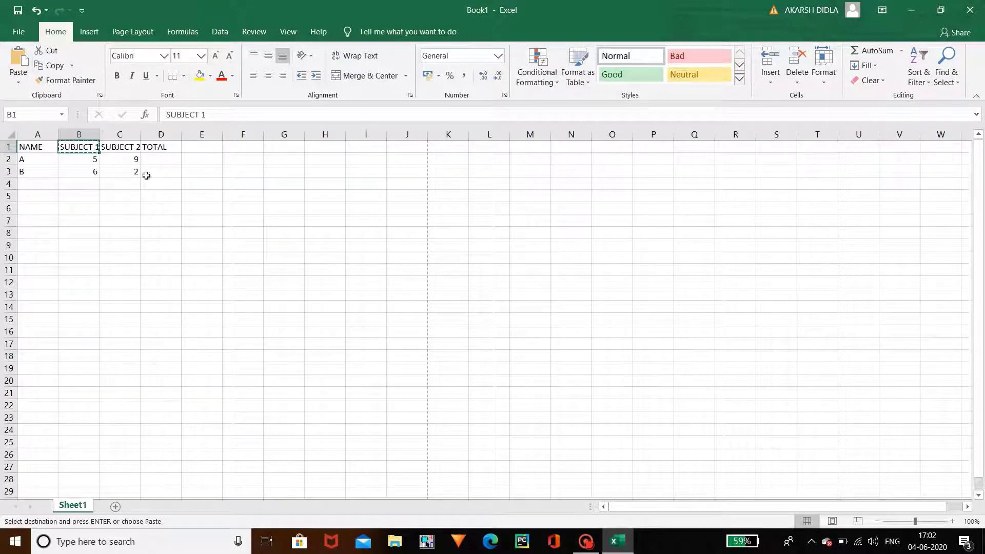
click(202, 224)
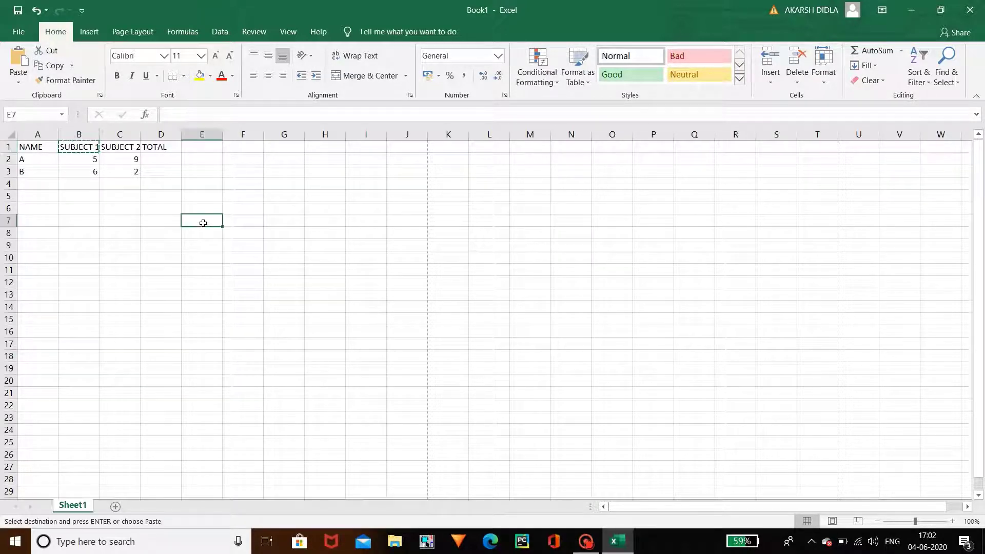
click(20, 61)
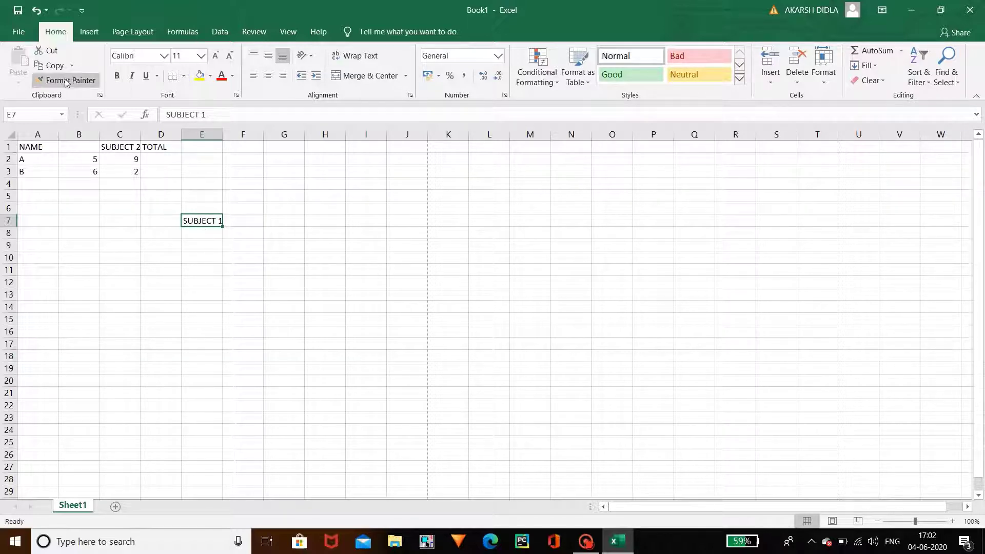
Copy SUBJECT 1 from cell E7 and paste it back into the empty header cell B1
click(54, 66)
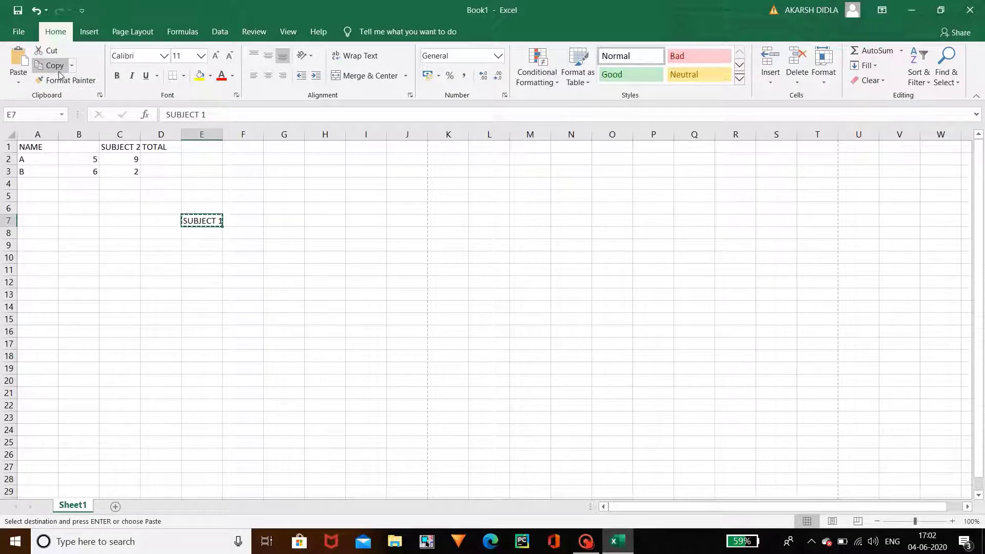
click(79, 147)
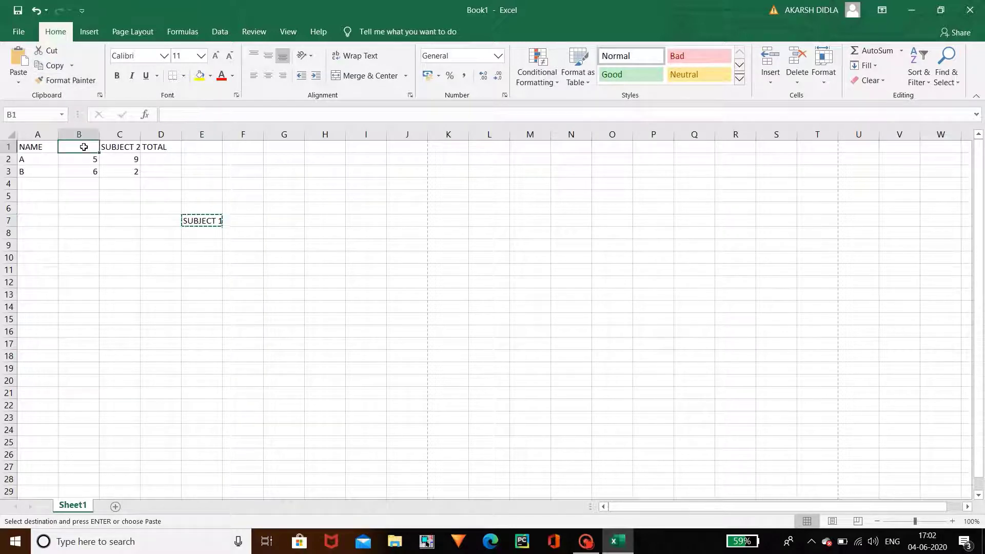
click(19, 63)
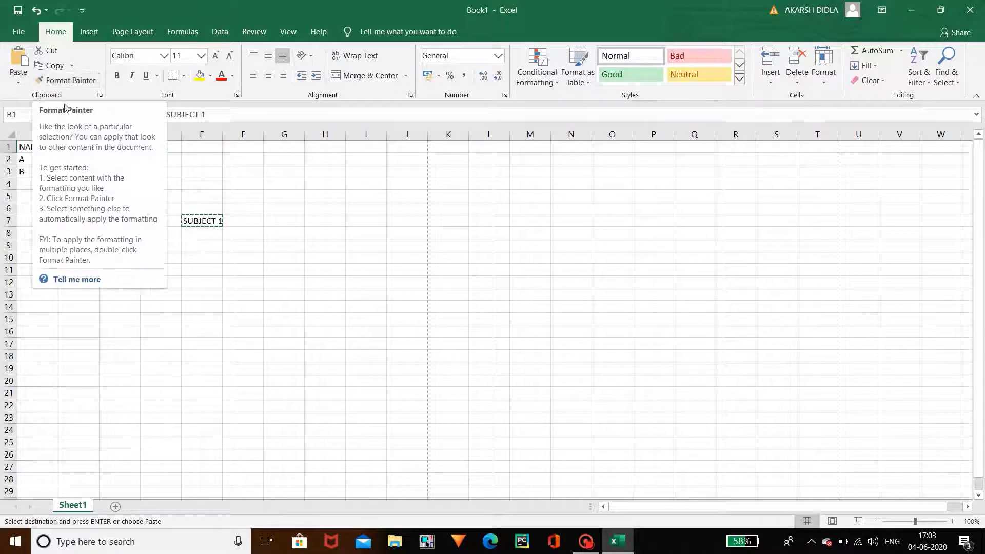
click(220, 177)
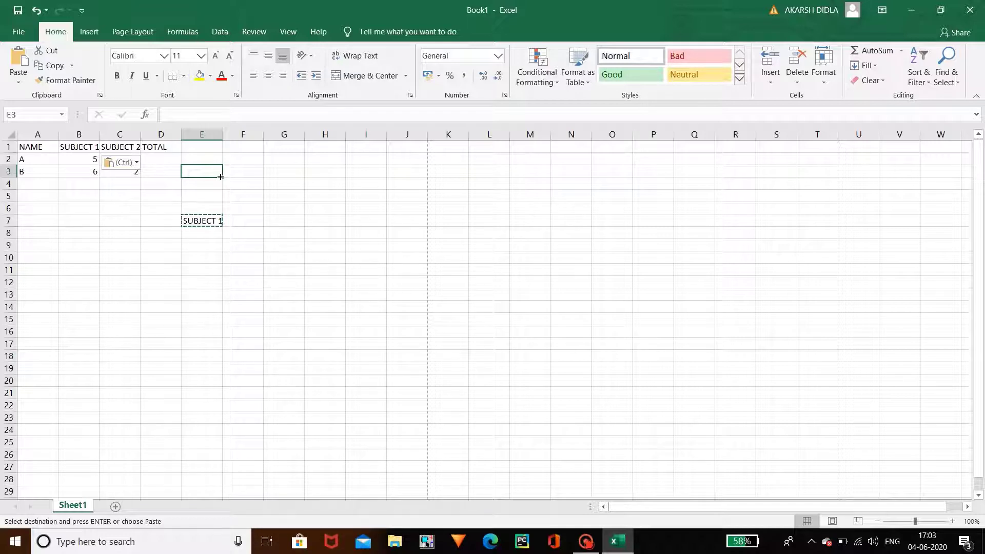
Copy the TOTAL header from cell D1 and paste it into cell J6
click(174, 150)
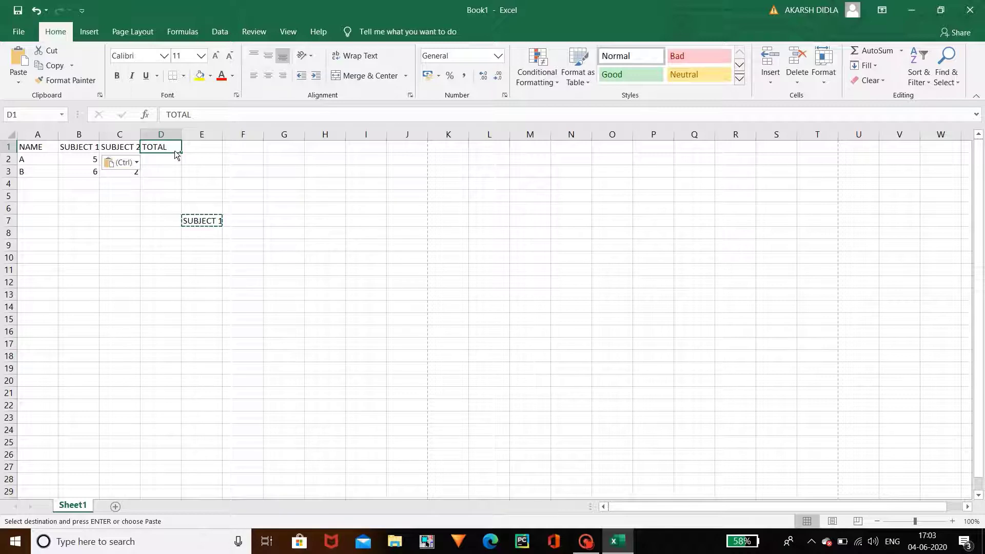
key(ctrl+c)
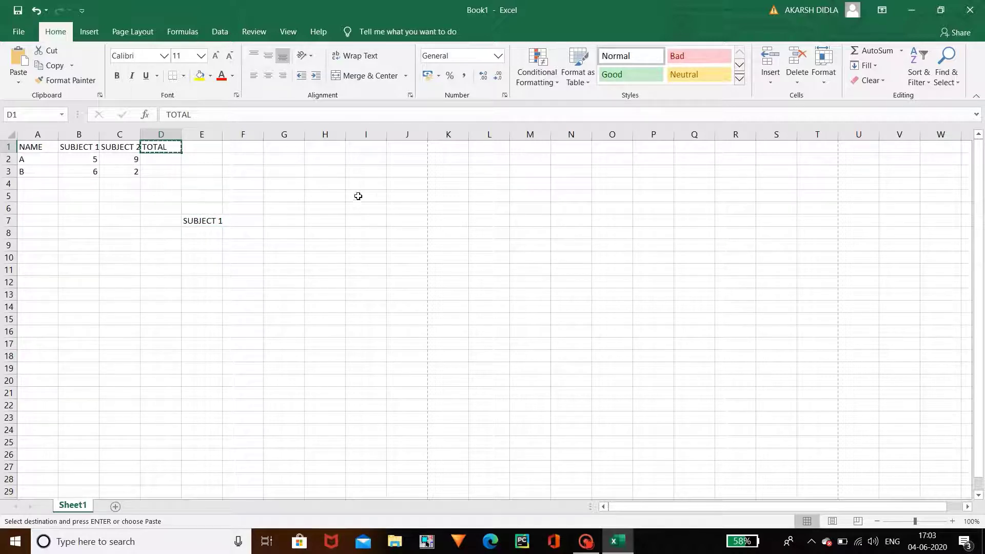
click(402, 205)
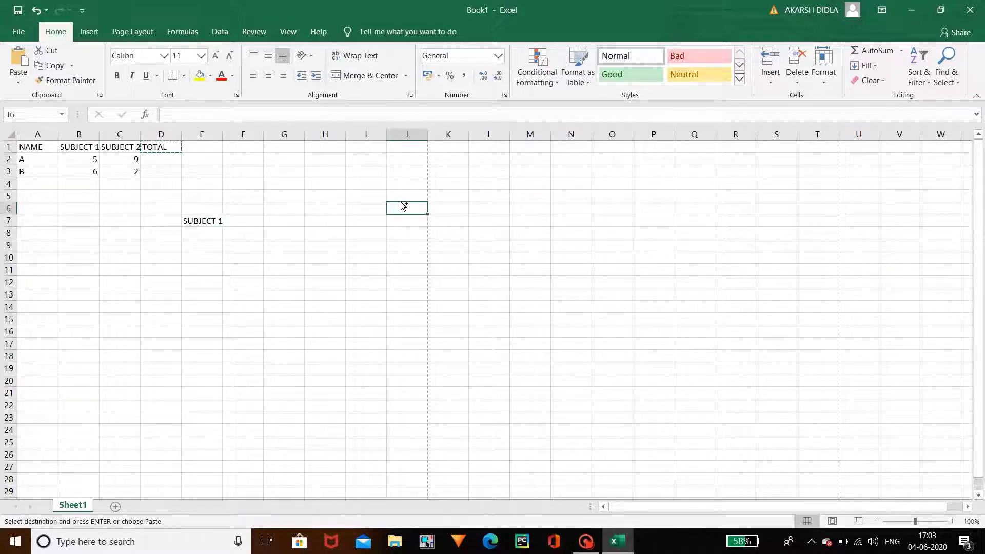
key(ctrl+v)
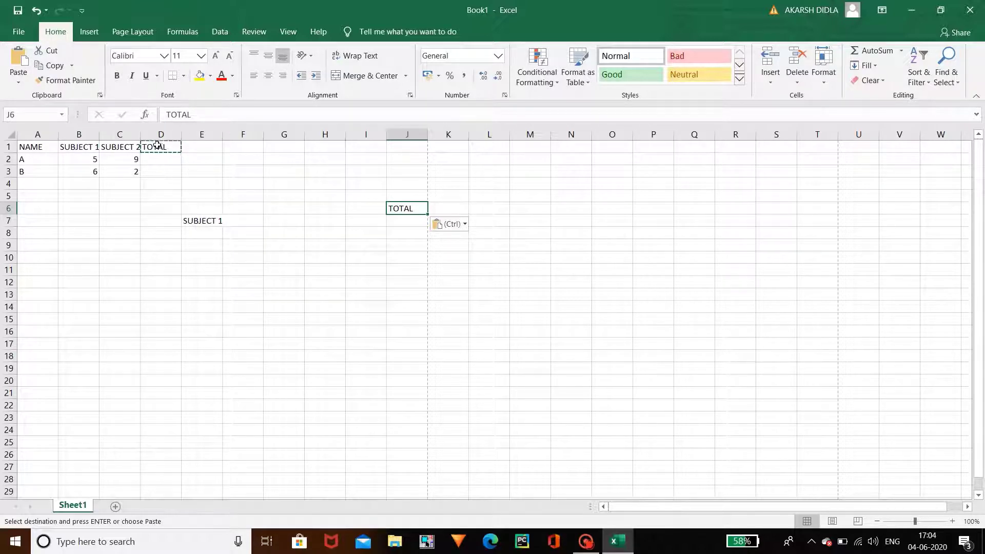
click(220, 222)
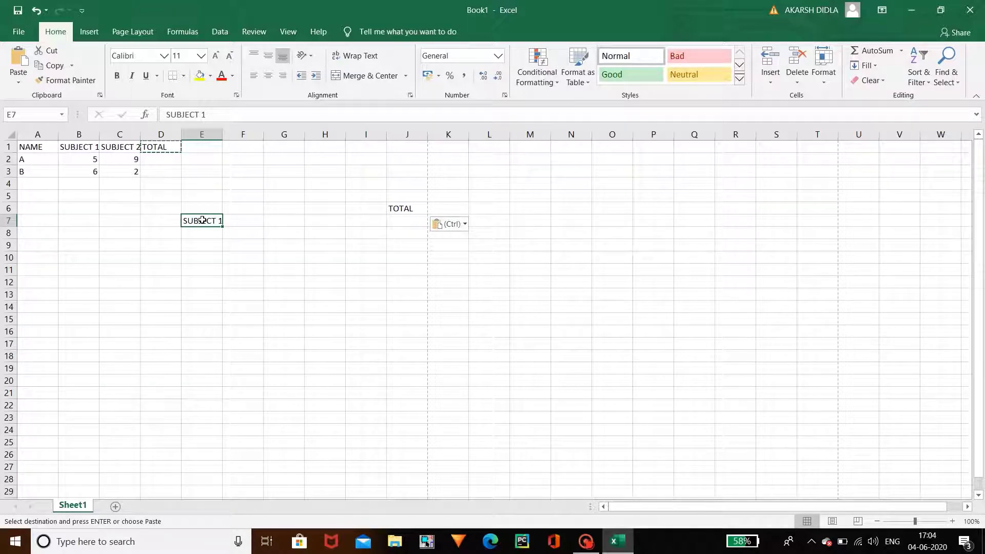
key(ctrl+a)
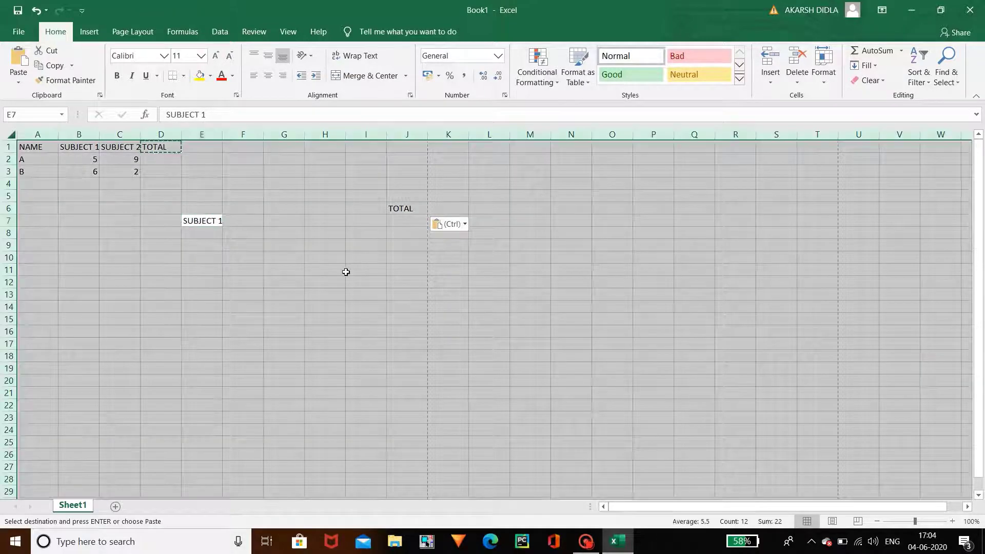
click(347, 271)
click(201, 224)
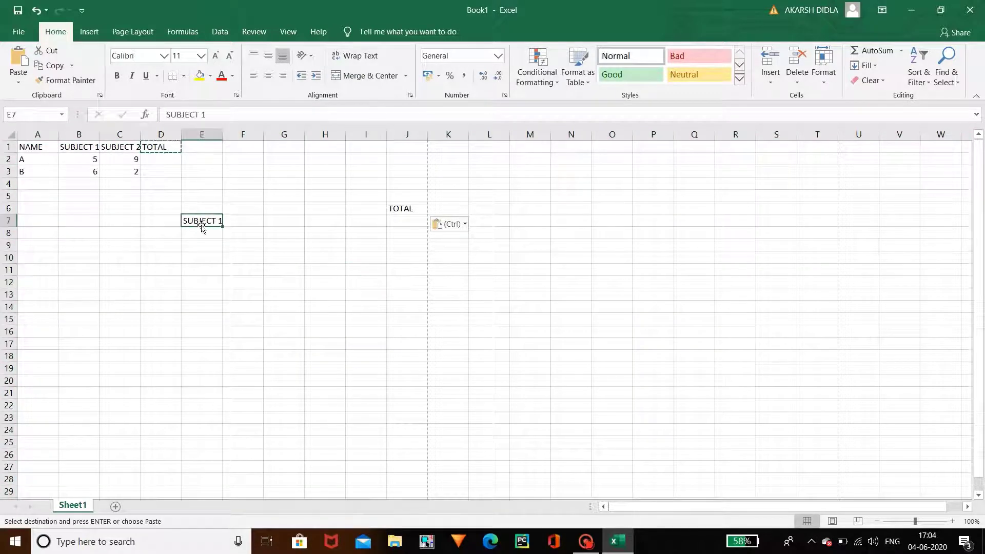
drag(202, 226, 202, 226)
click(163, 60)
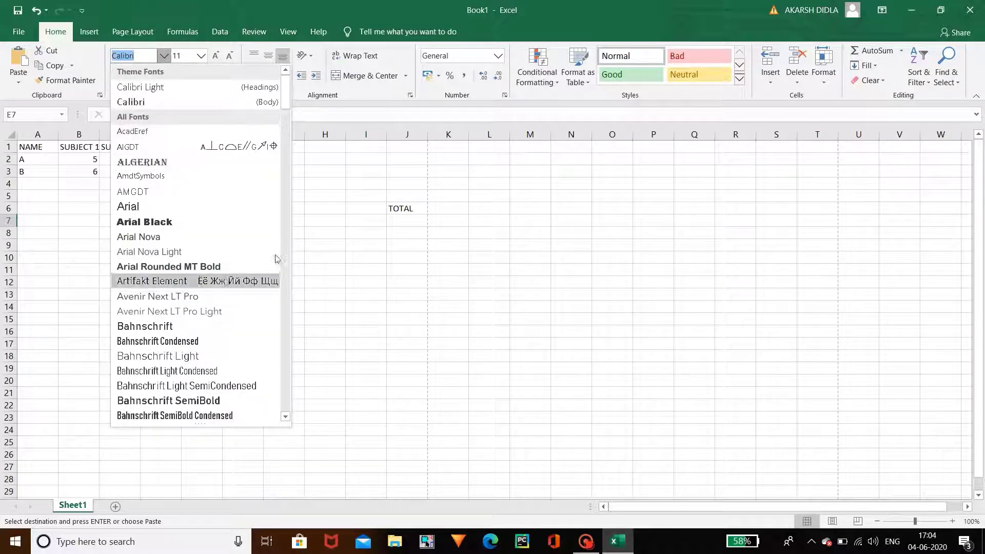
key(Escape)
key(ctrl+v)
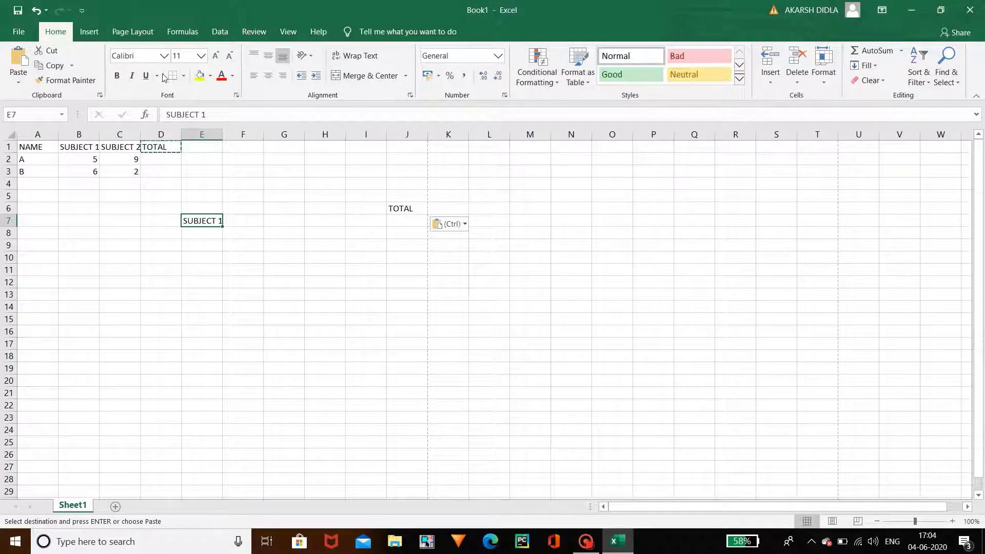
click(163, 58)
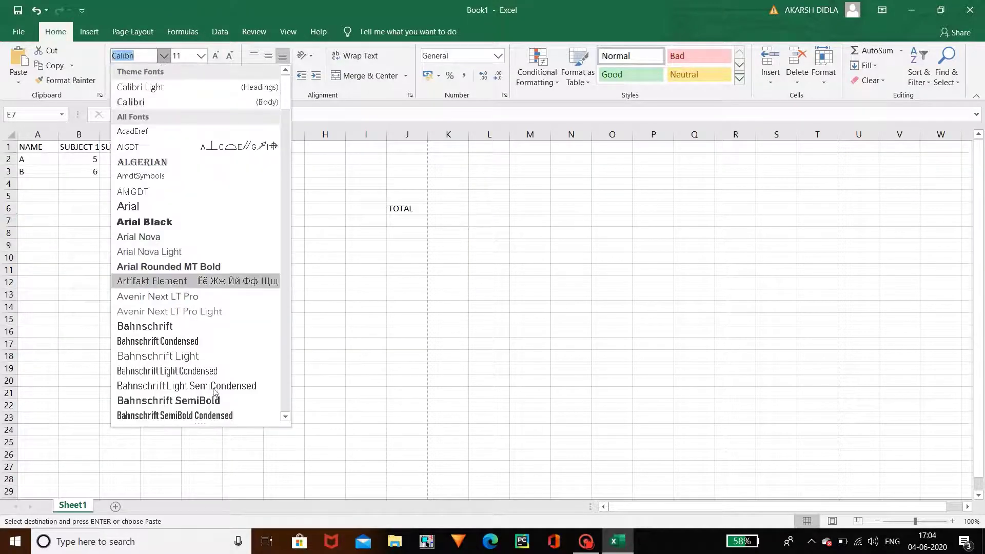
click(405, 338)
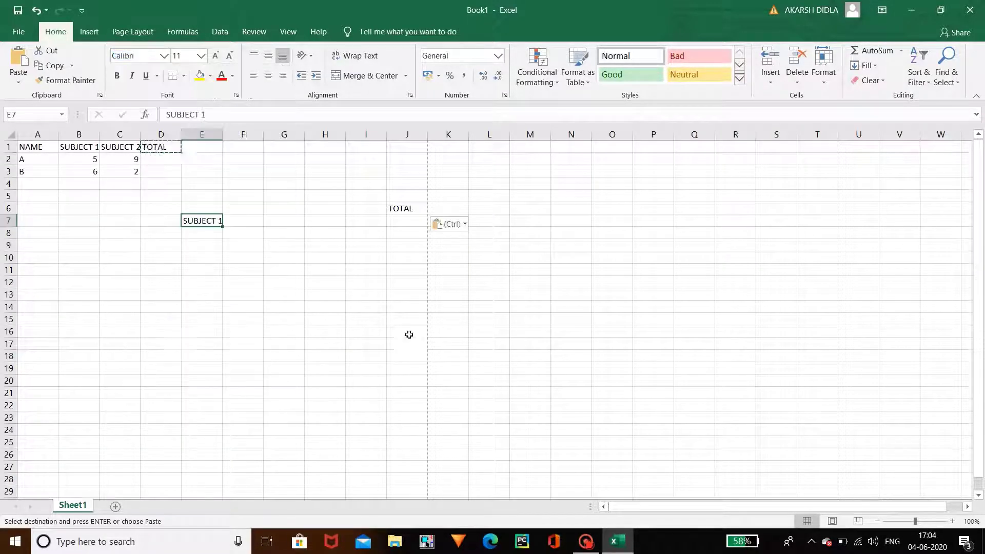
Change the font of the TOTAL text in cell J6 to Rockwell
click(408, 208)
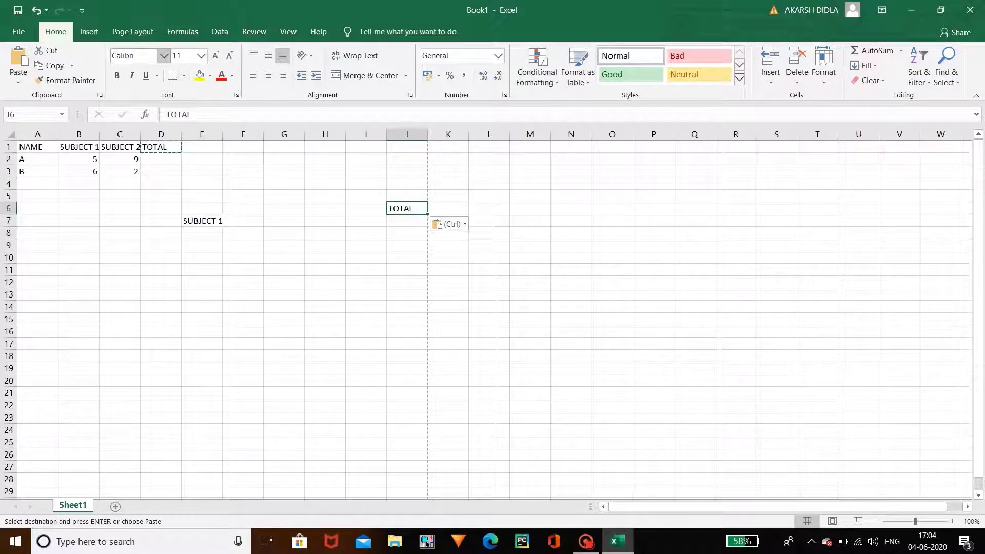
click(164, 58)
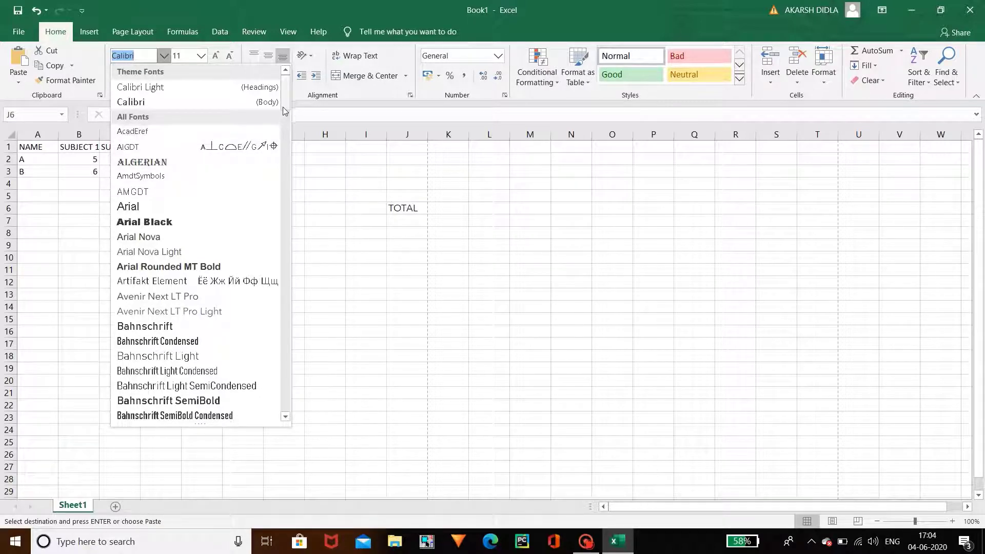
scroll(273, 205, down, 15)
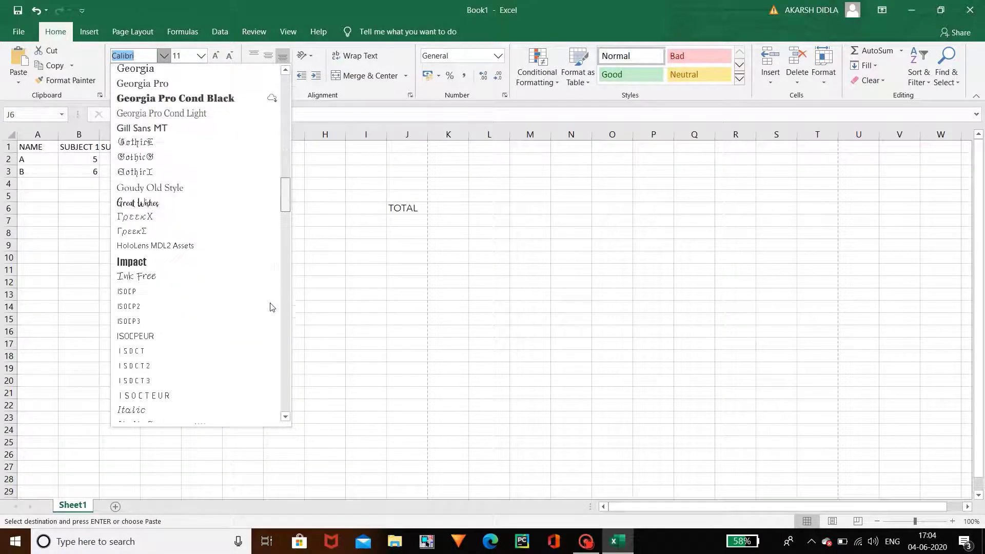
scroll(267, 306, down, 15)
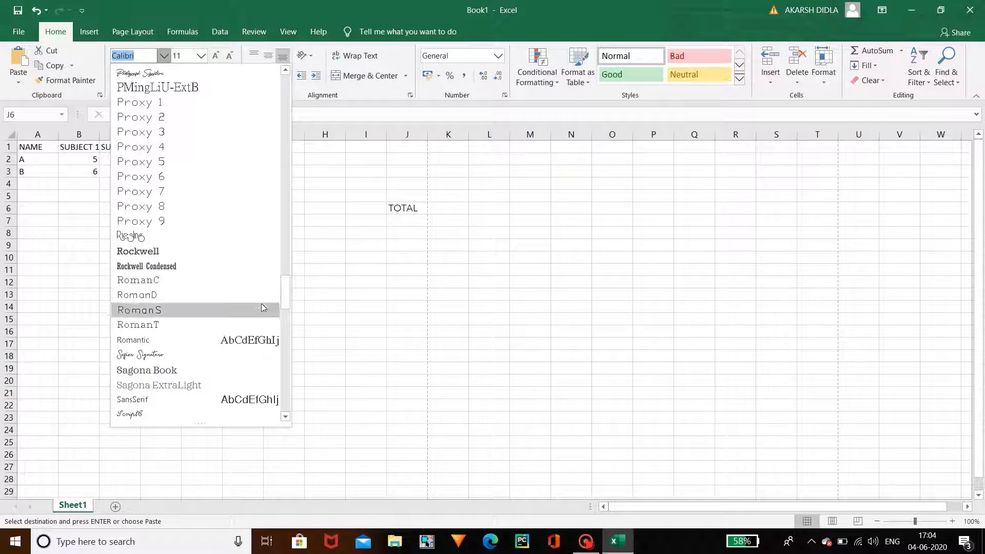
click(211, 254)
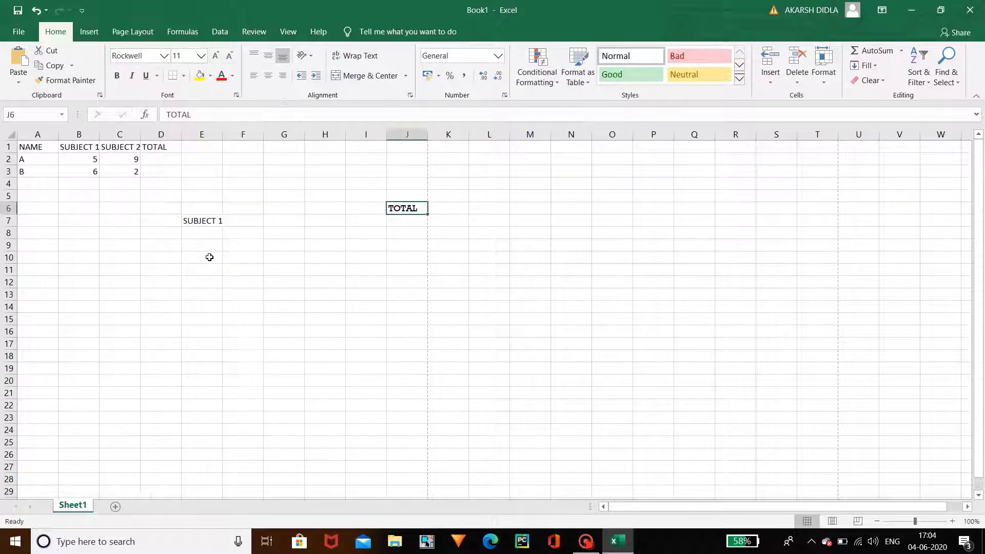
Increase the font size of TOTAL in cell J6 step by step up to 72
click(201, 55)
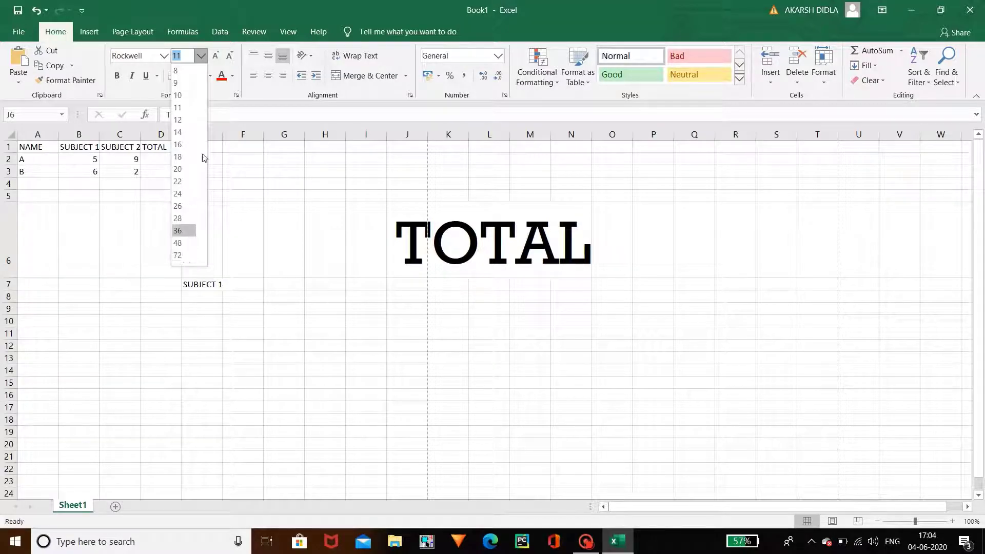
click(203, 59)
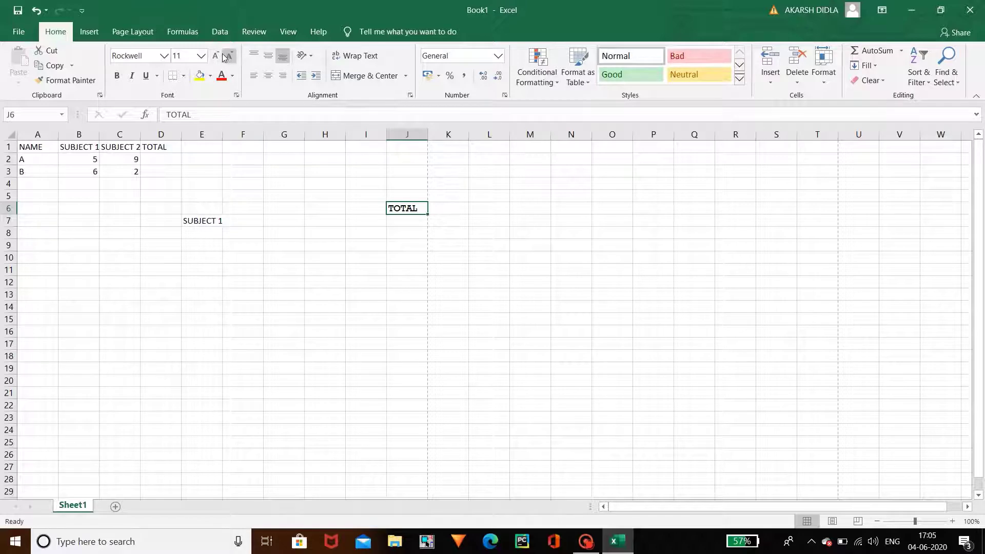
click(218, 57)
click(217, 56)
click(217, 57)
click(218, 57)
click(218, 57)
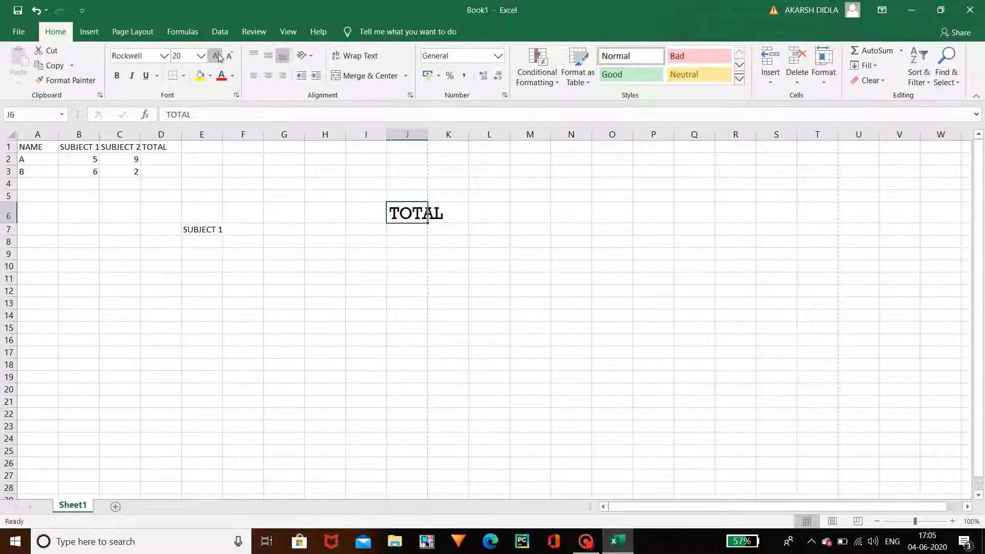
click(218, 57)
click(218, 57)
click(218, 57)
click(218, 57)
click(218, 57)
click(217, 57)
click(218, 57)
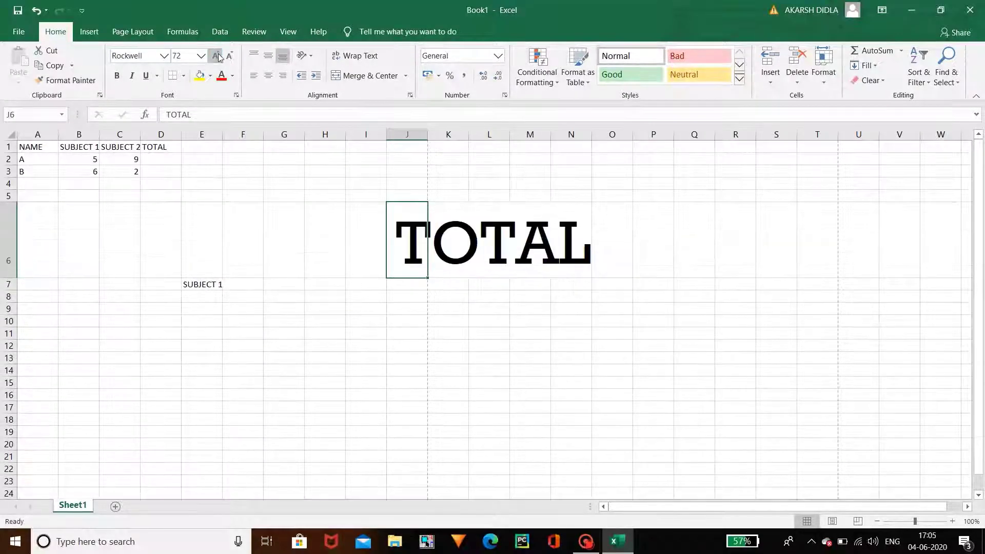
Bring the font size of TOTAL in cell J6 to 16 and make the text bold
click(230, 57)
click(230, 56)
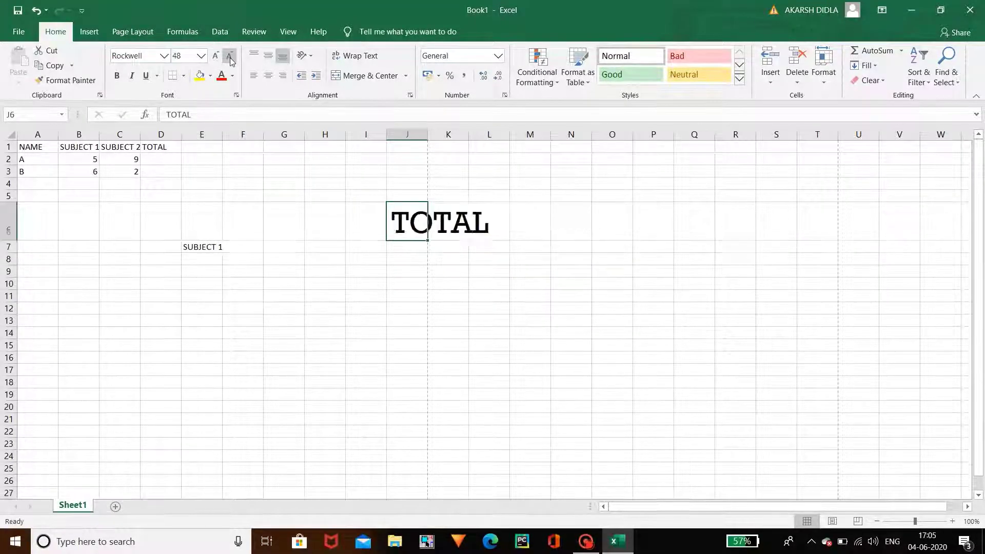
click(230, 56)
click(230, 56)
click(230, 57)
click(230, 57)
click(230, 57)
click(229, 56)
click(230, 57)
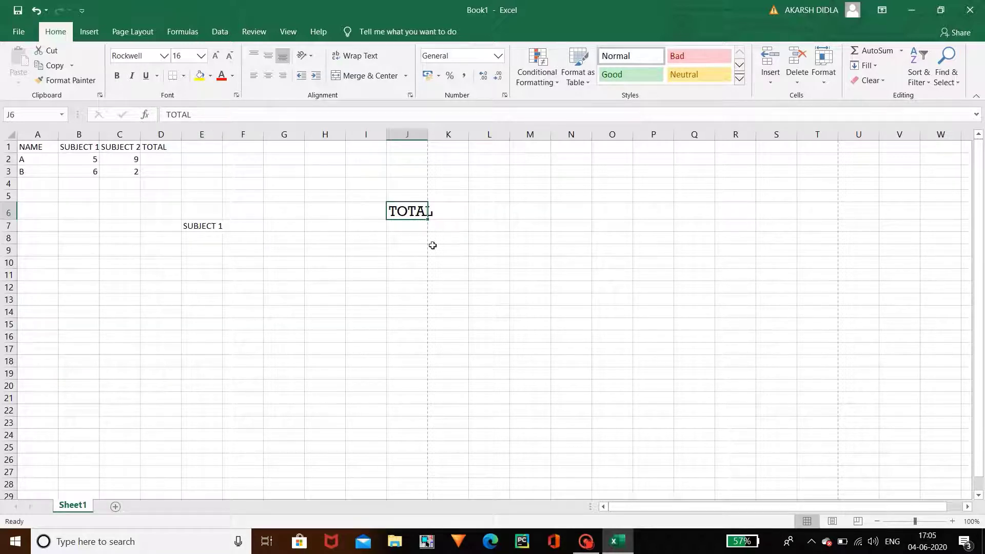
click(118, 82)
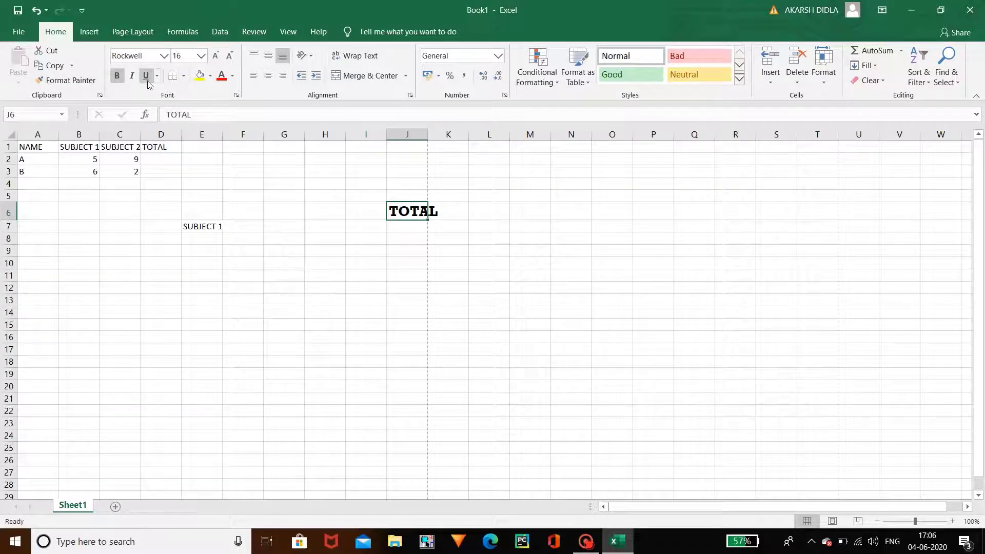
Underline and italicize the TOTAL text in cell J6
click(146, 76)
click(133, 75)
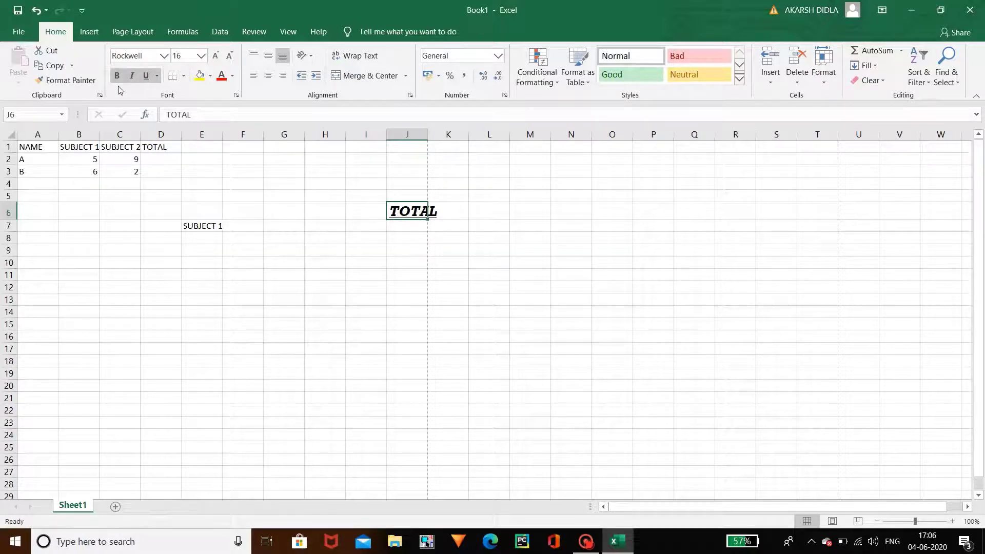
Examine the border, fill colour and font colour choices available for cell J6 without applying any
click(182, 75)
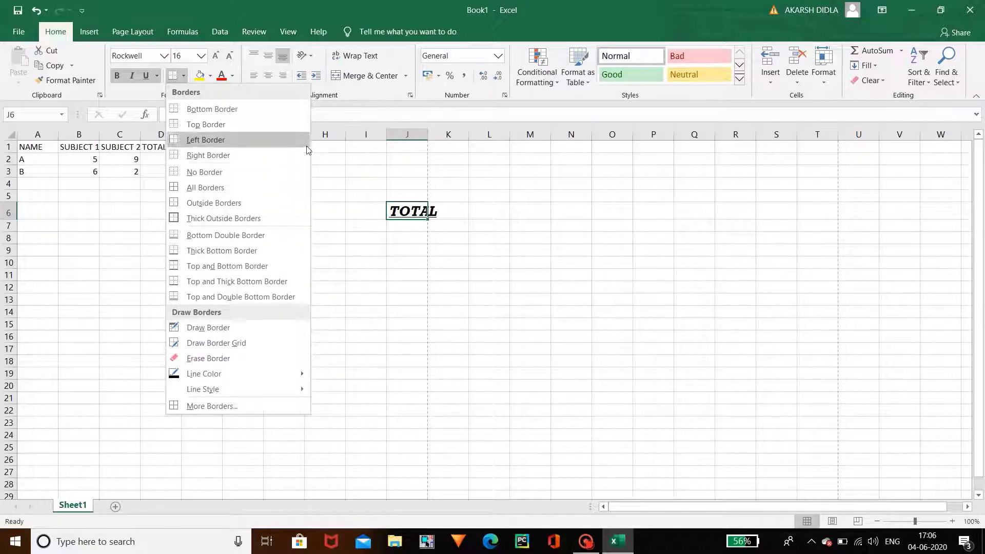
click(339, 113)
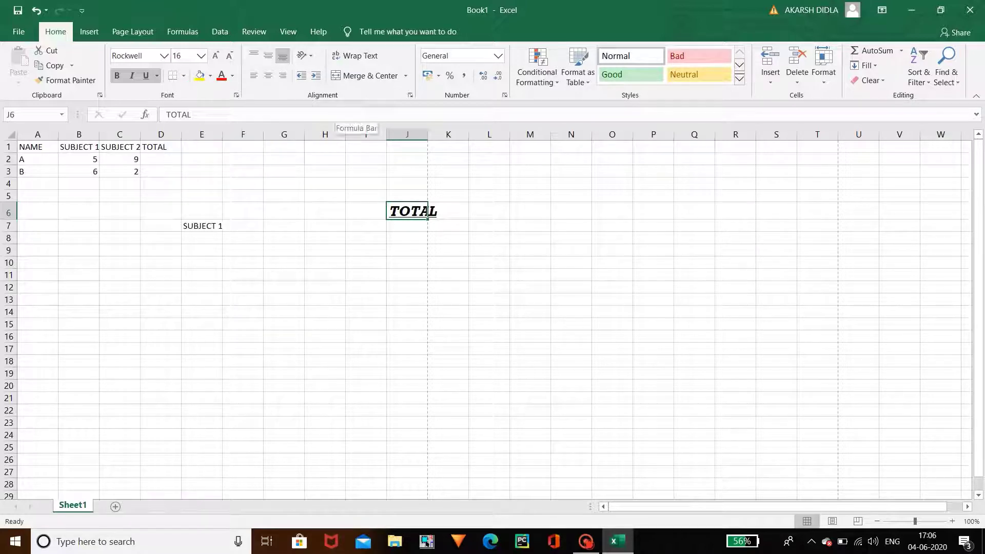
click(210, 76)
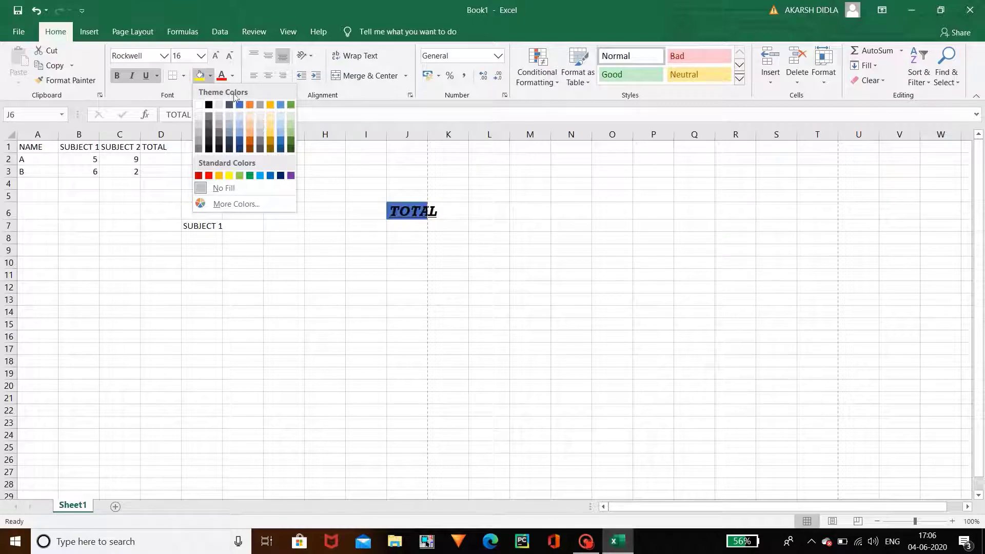
click(233, 76)
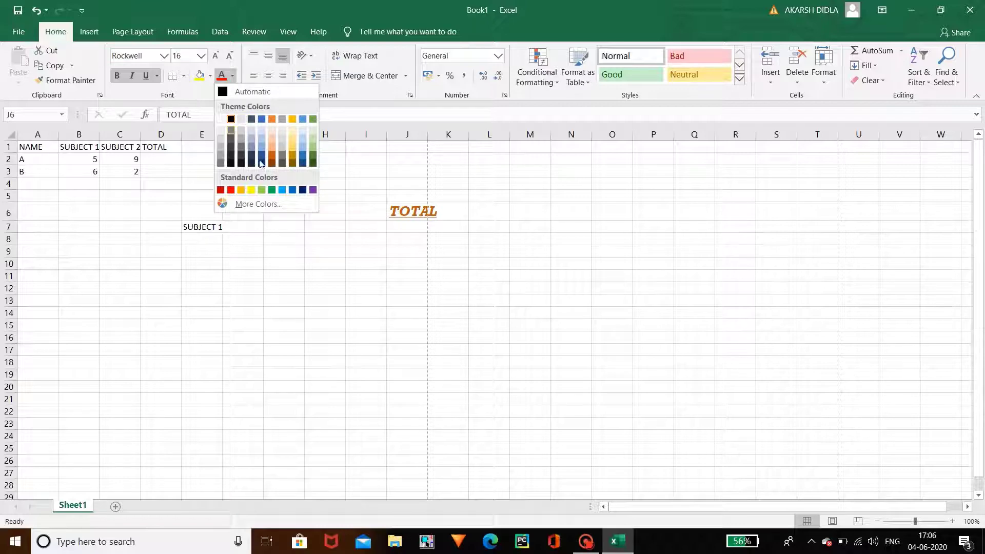
click(244, 82)
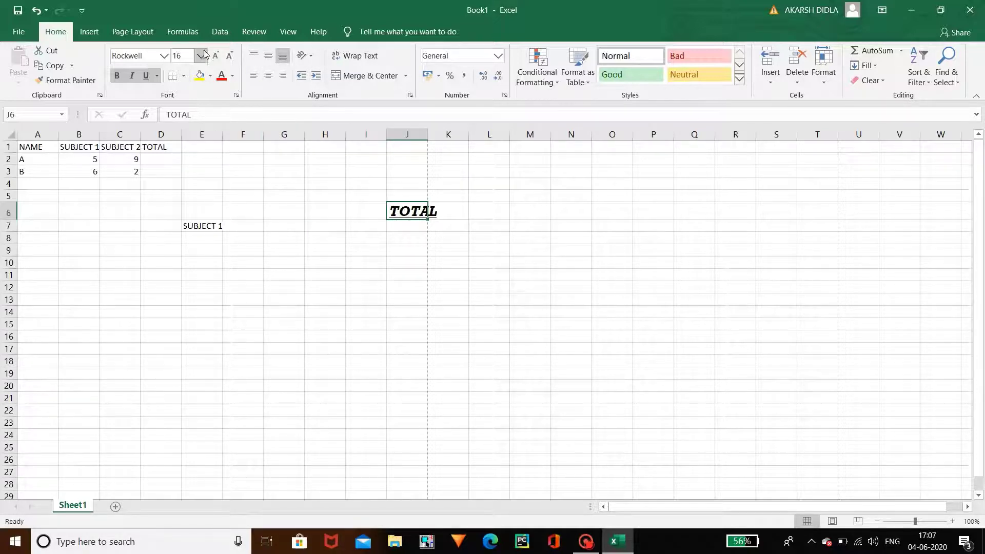
Decrease the font size of TOTAL in cell J6 step by step down to 10
click(228, 55)
click(227, 55)
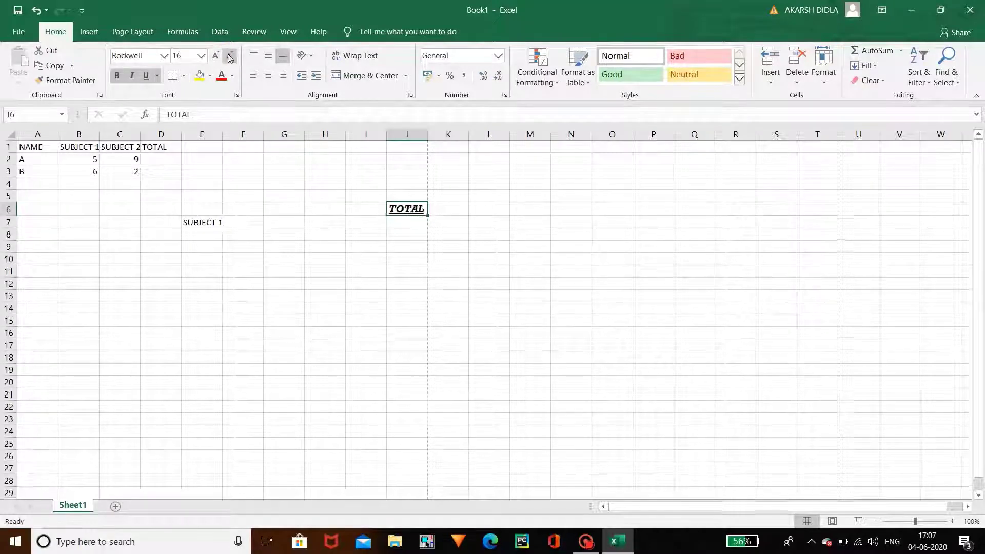
click(228, 55)
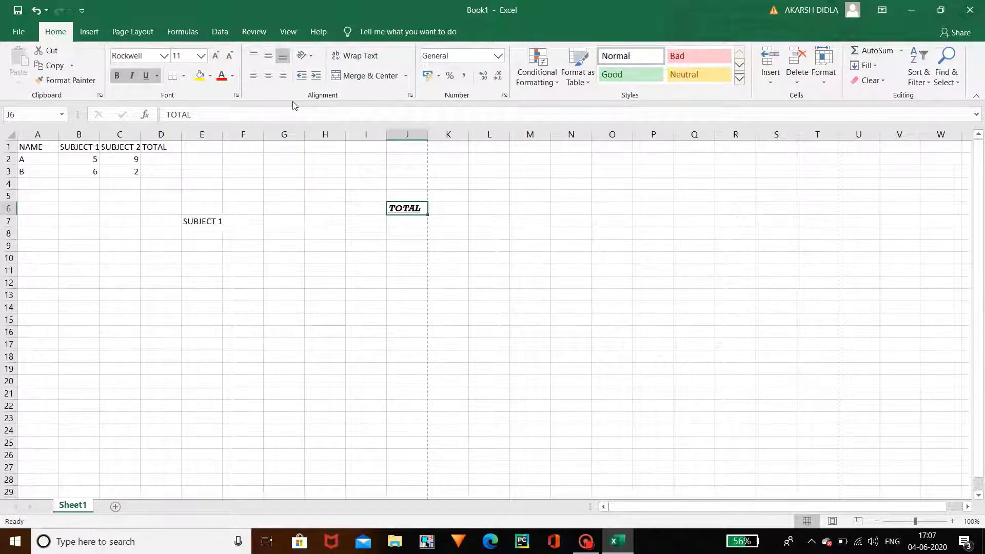
click(229, 56)
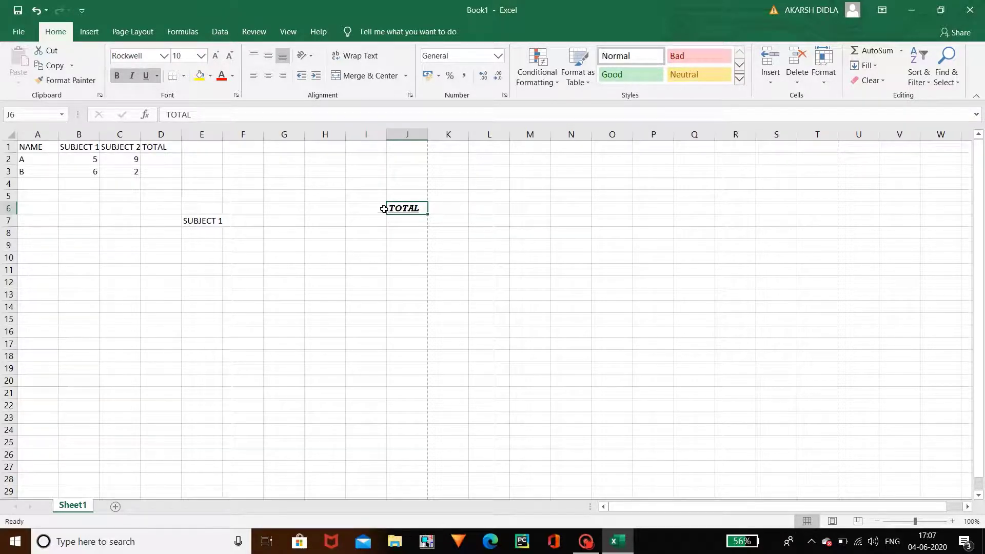
Try centre and right alignment on TOTAL in cell J6, ending with left horizontal and middle vertical alignment
click(269, 76)
click(281, 77)
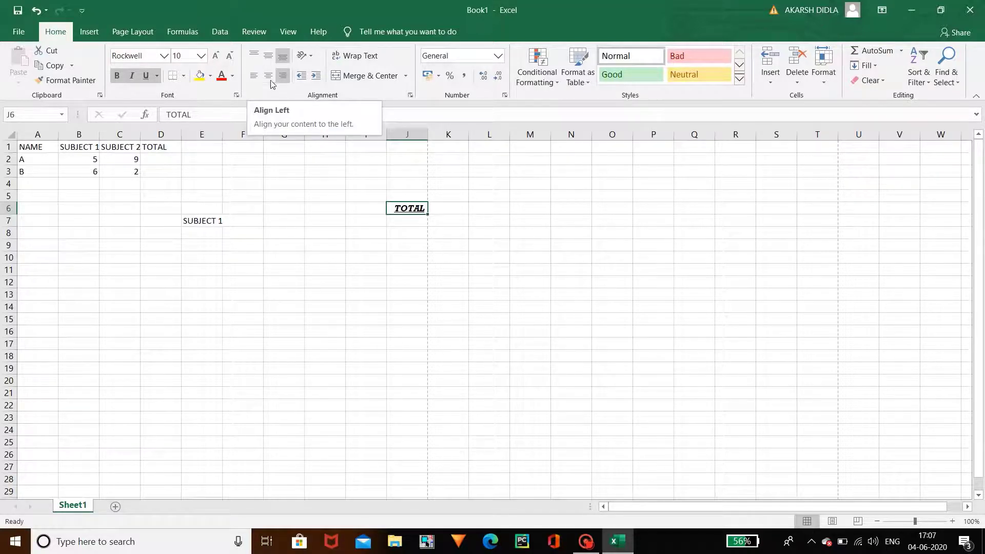
click(255, 78)
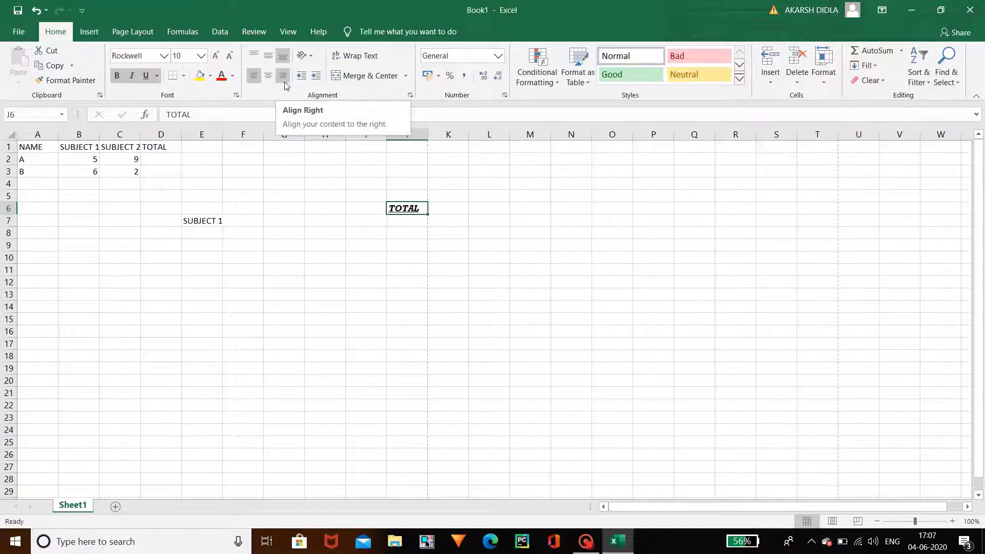
click(269, 57)
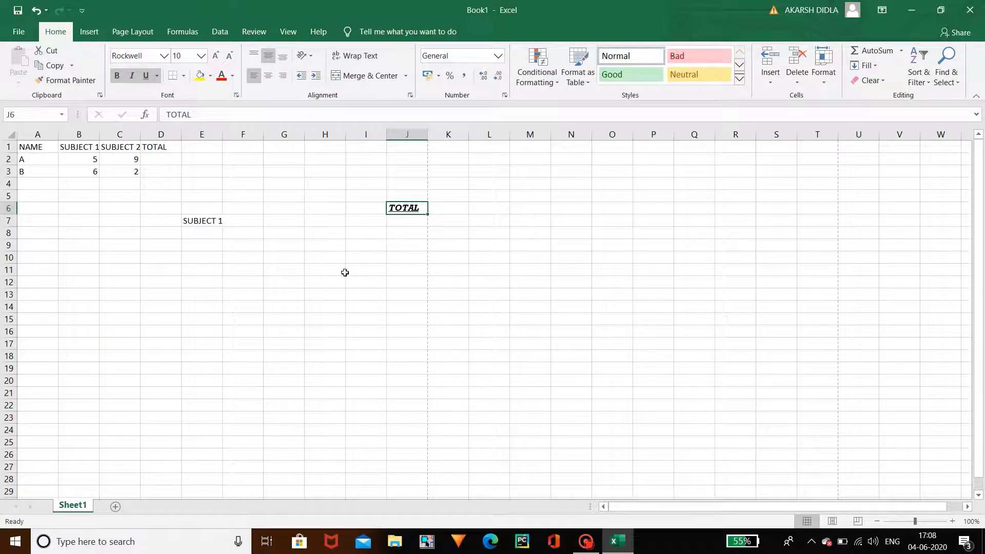
Enter the text ABCDEFGHIJKLMNOP in cell J12
click(409, 280)
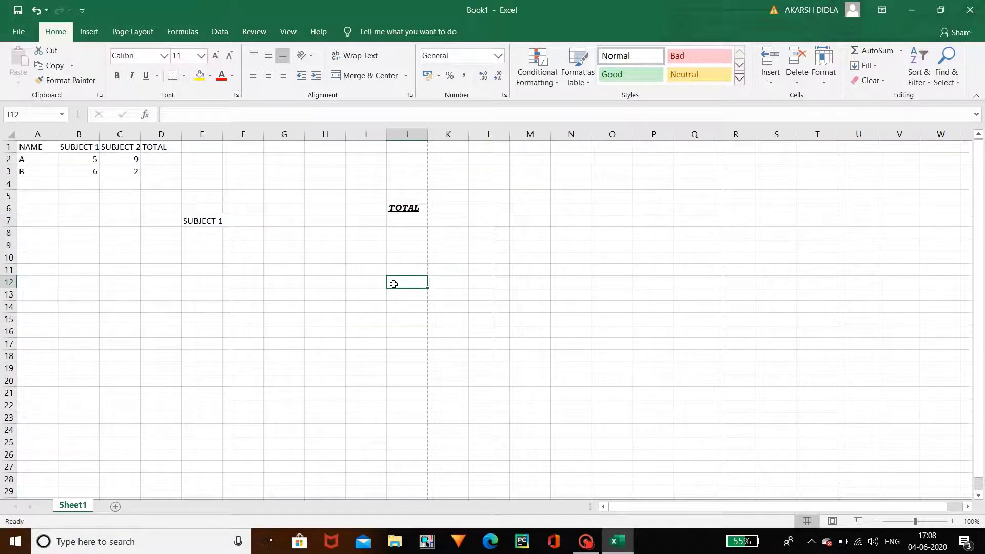
text(ABCDEG)
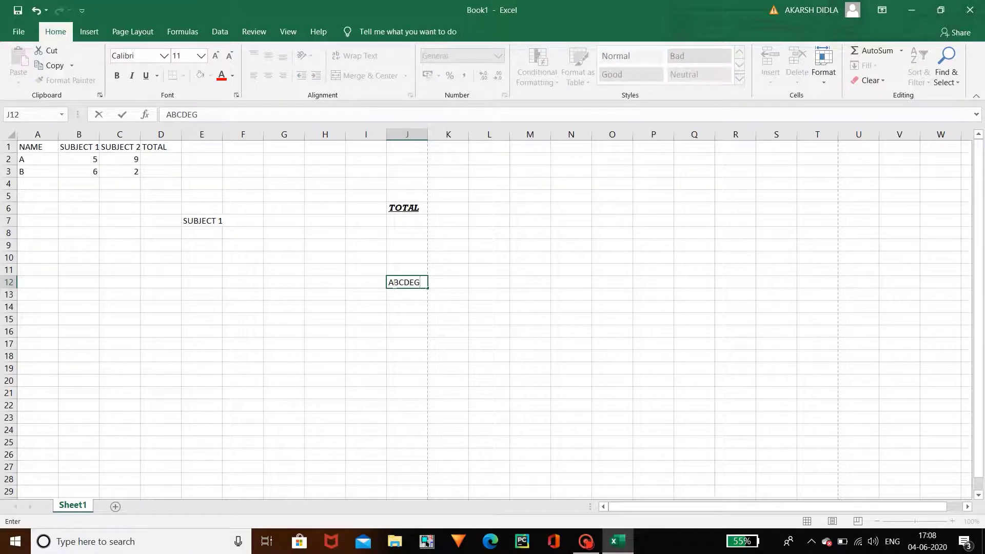
key(BackSpace)
text(FGHIJKLE)
key(BackSpace)
text(MNO)
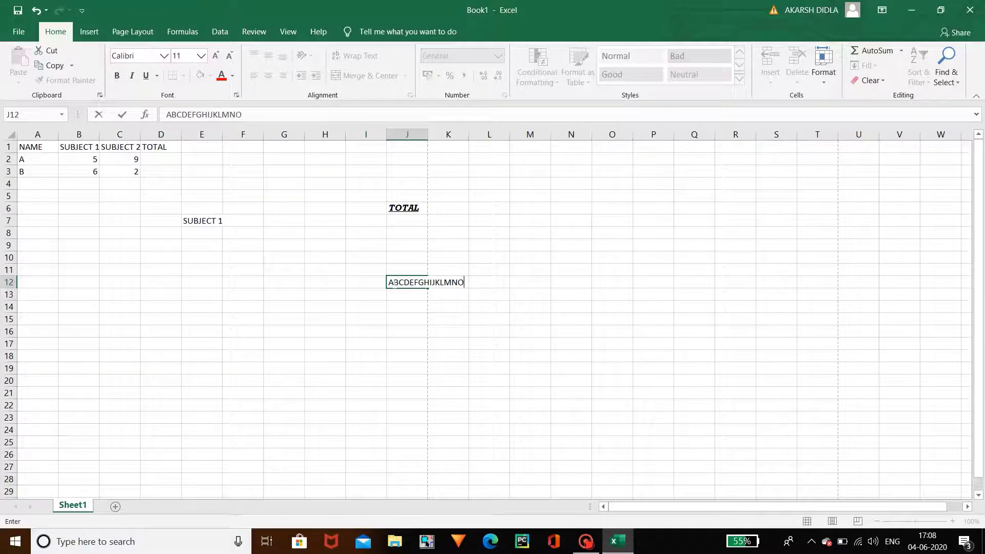
text(P)
click(438, 274)
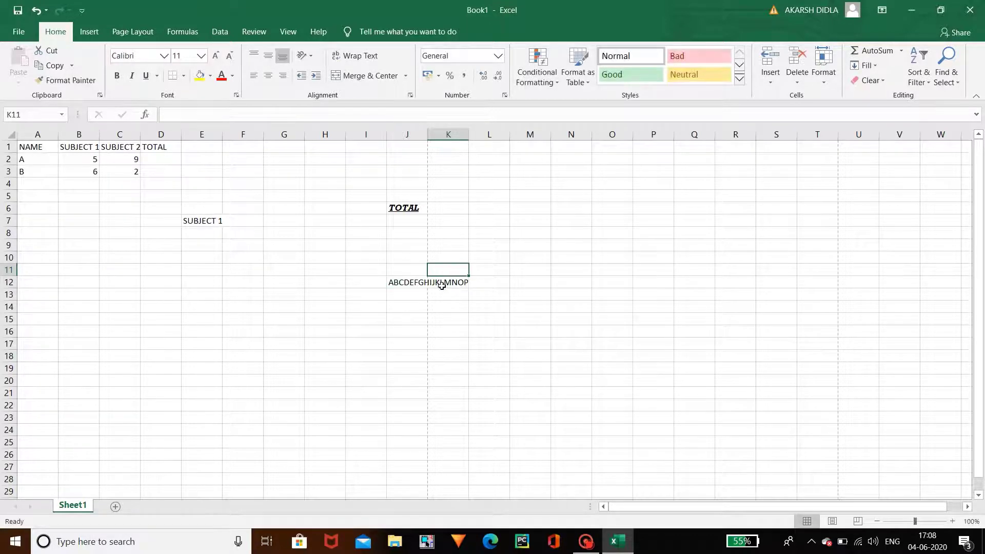
Wrap the long letter text in cell J12 within the column width
click(437, 283)
click(416, 282)
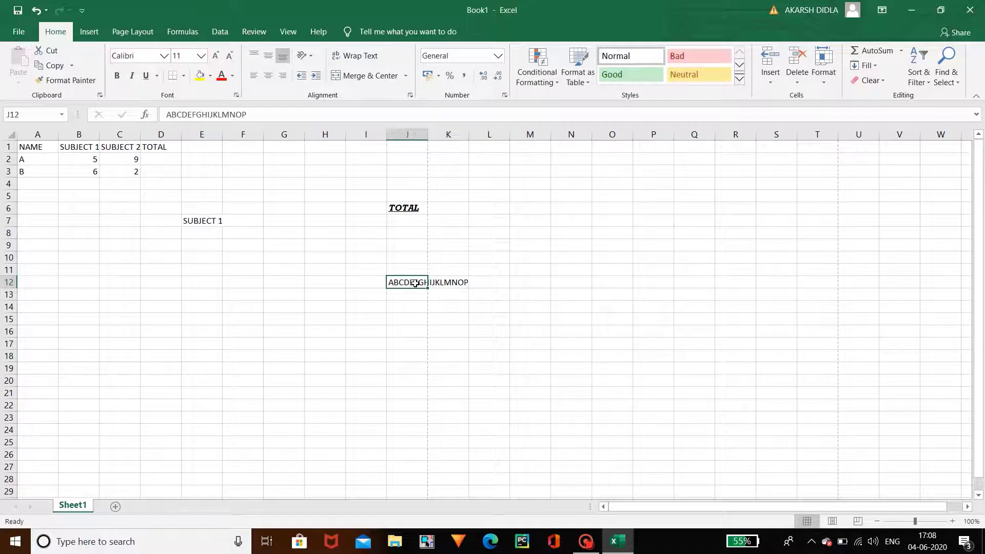
click(355, 55)
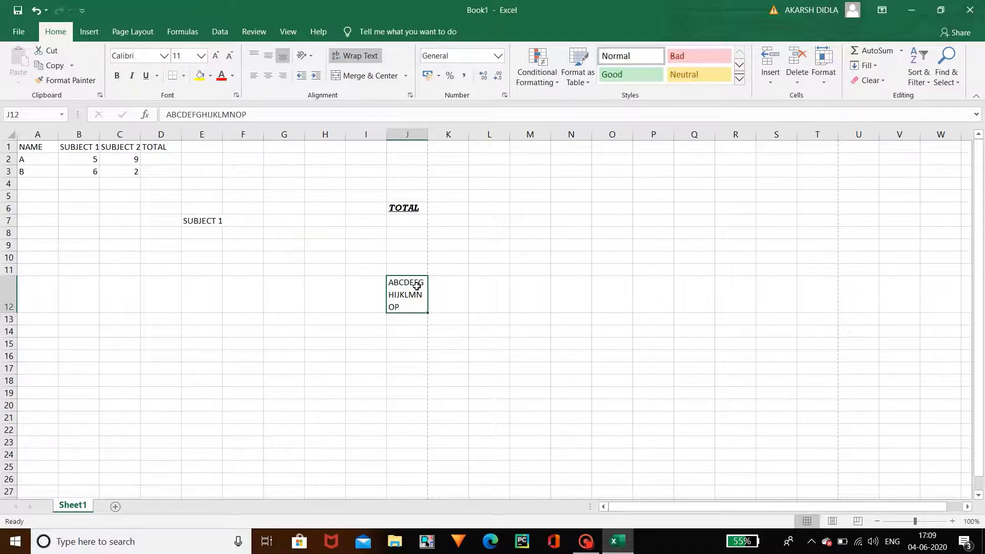
Merge and center the empty cells K10 to M10 into one cell
click(410, 76)
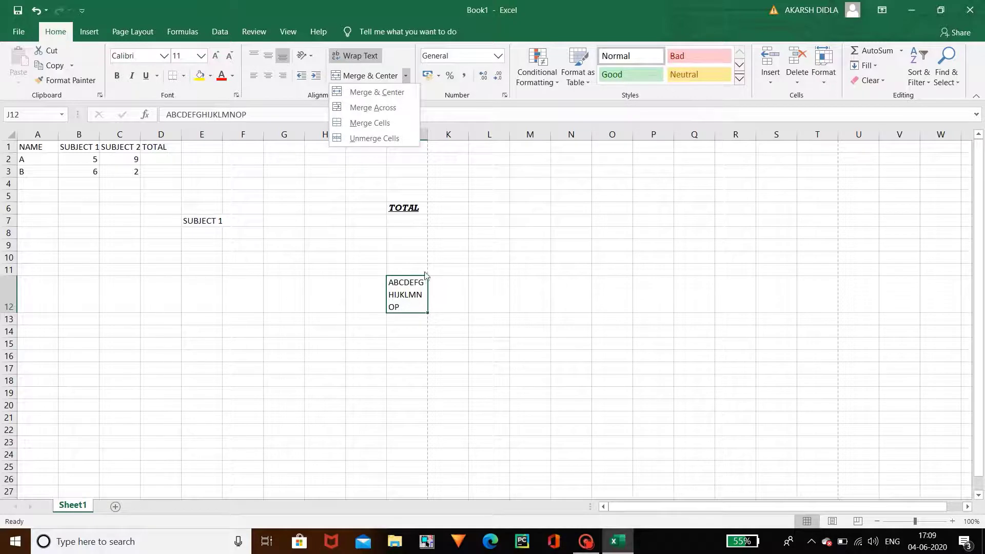
click(416, 258)
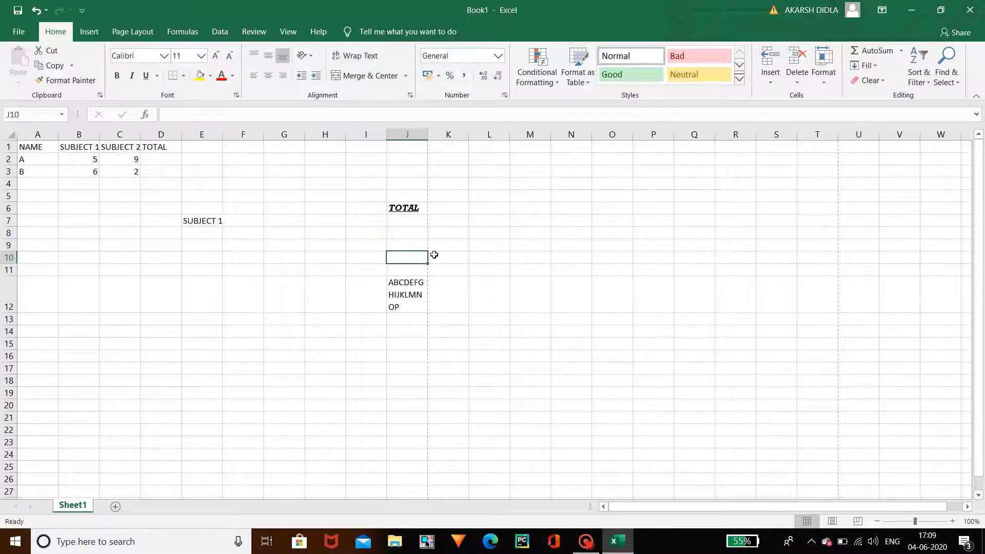
click(461, 255)
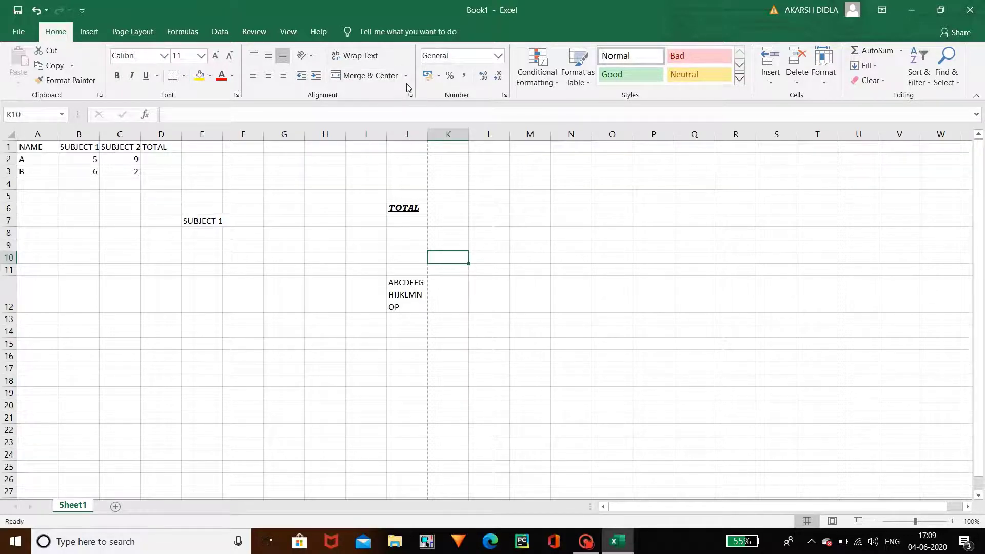
click(388, 77)
key(shift+Right)
key(shift+Right)
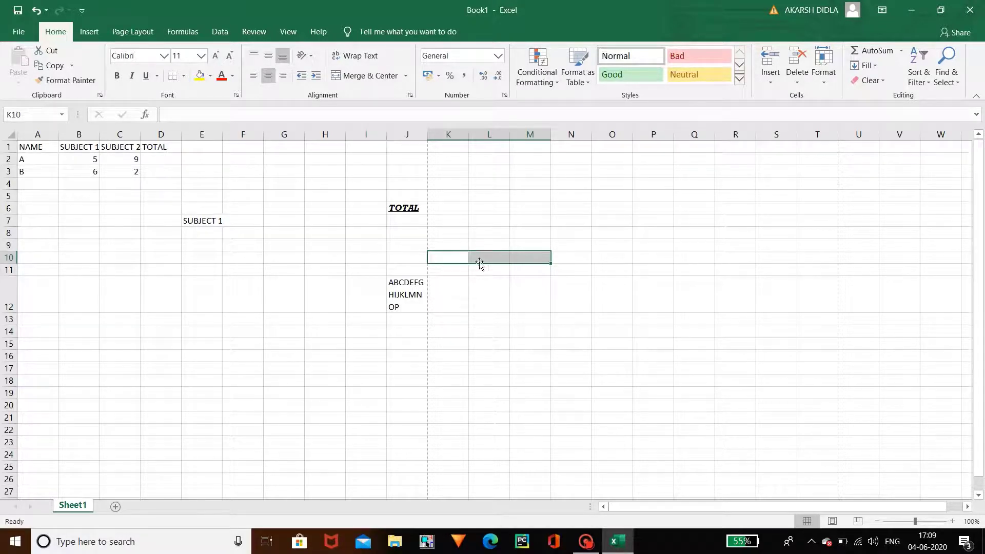
click(375, 76)
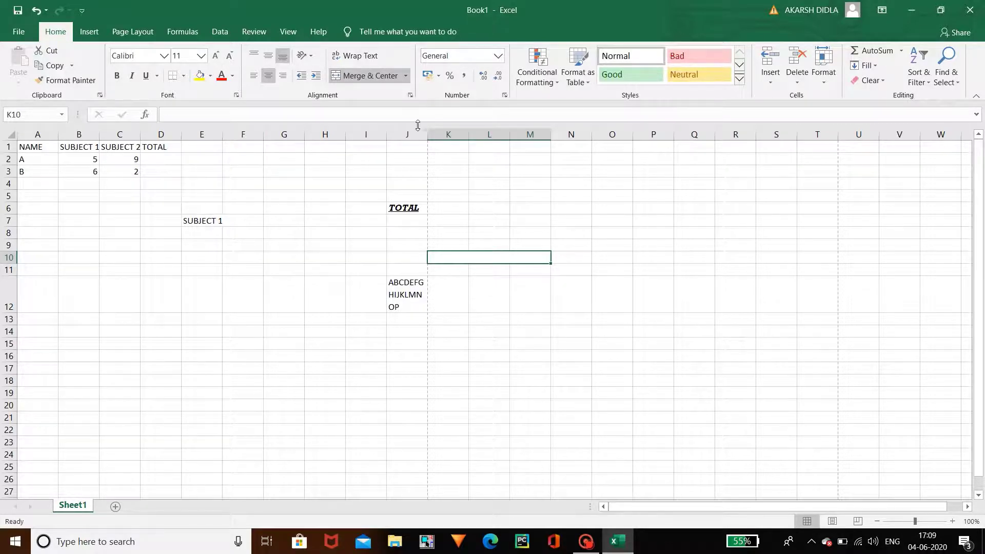
Review the number formats for cell B2 and show its value with five decimal places
click(84, 159)
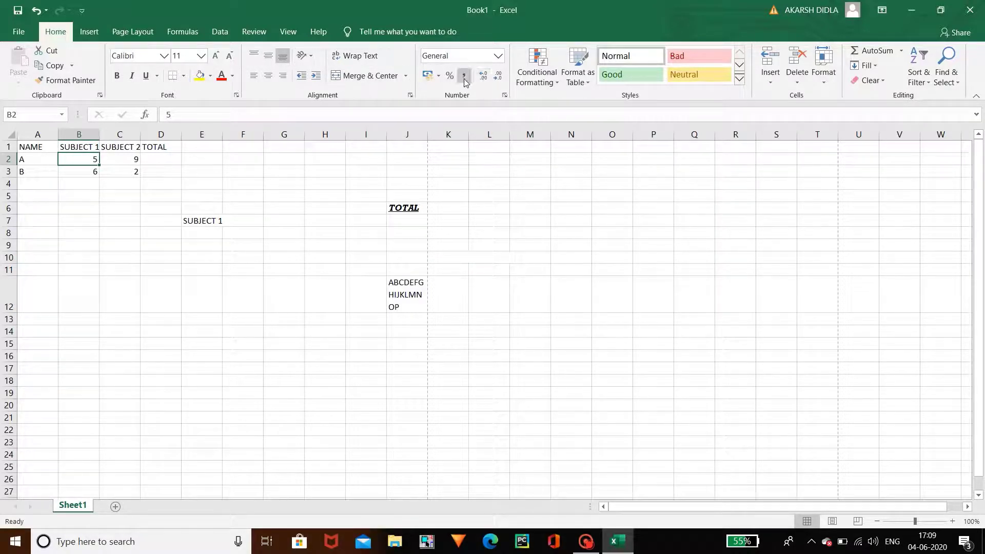
click(499, 55)
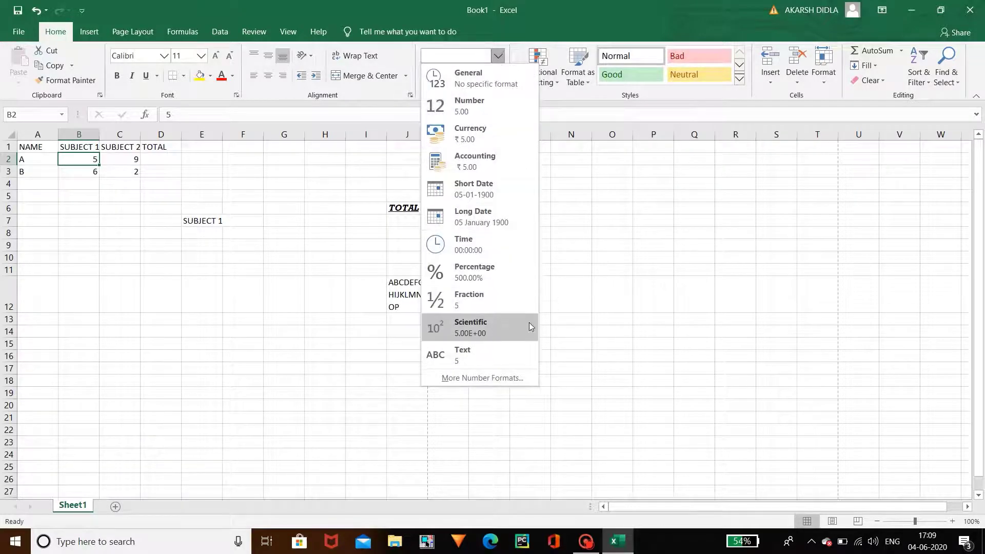
key(Escape)
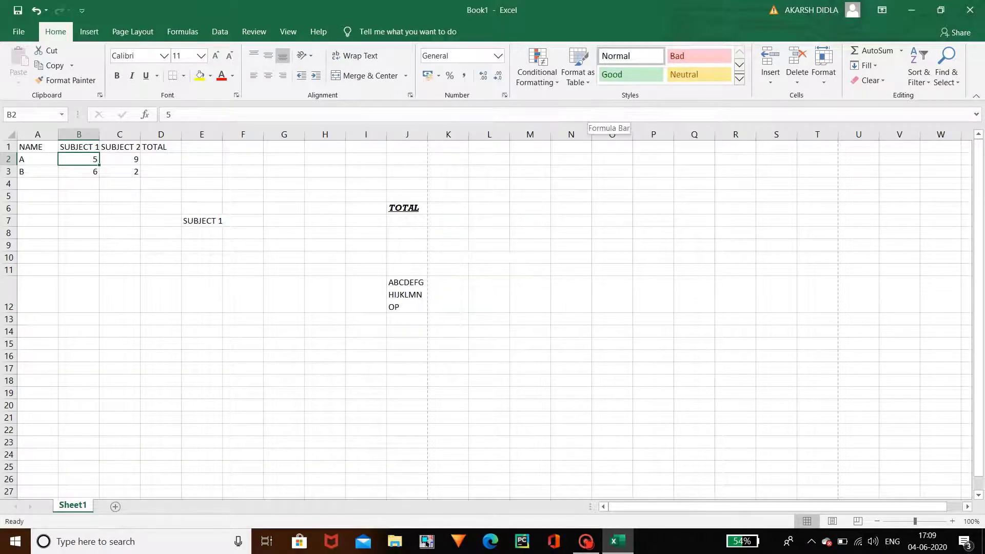
click(482, 76)
click(482, 76)
click(482, 76)
click(483, 76)
click(483, 75)
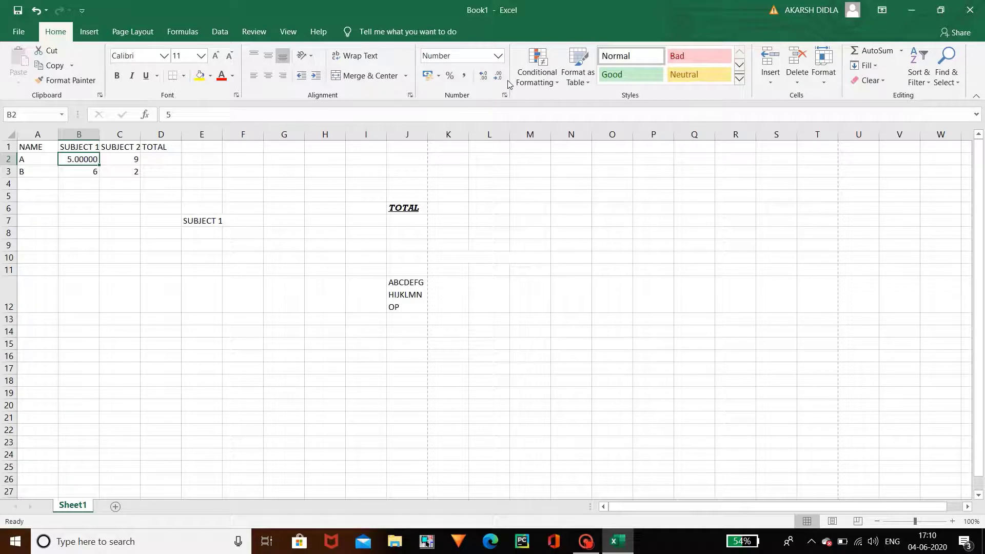
Reduce the value in cell B2 to zero decimal places and look over the available number formats
click(497, 76)
click(497, 76)
click(498, 76)
click(497, 76)
click(497, 76)
click(498, 57)
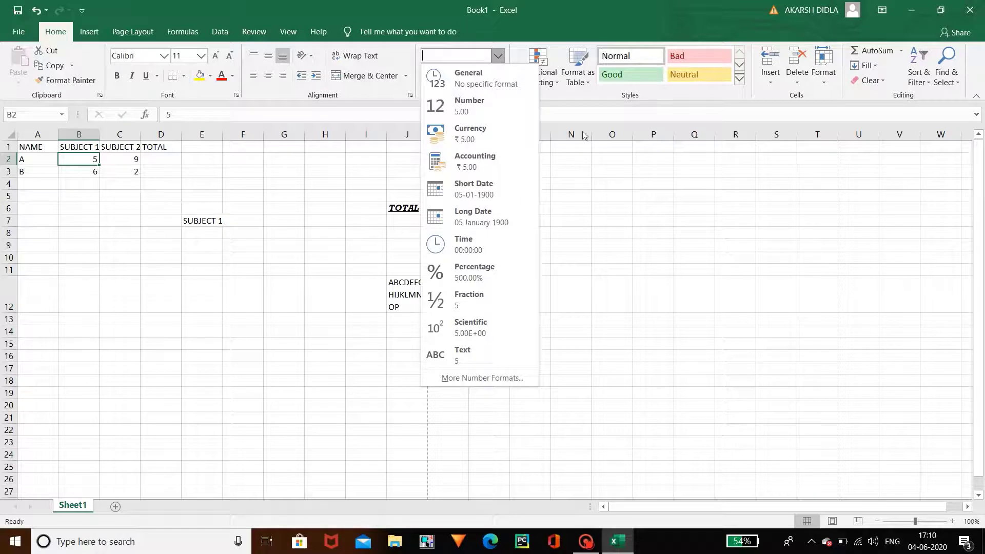
click(589, 103)
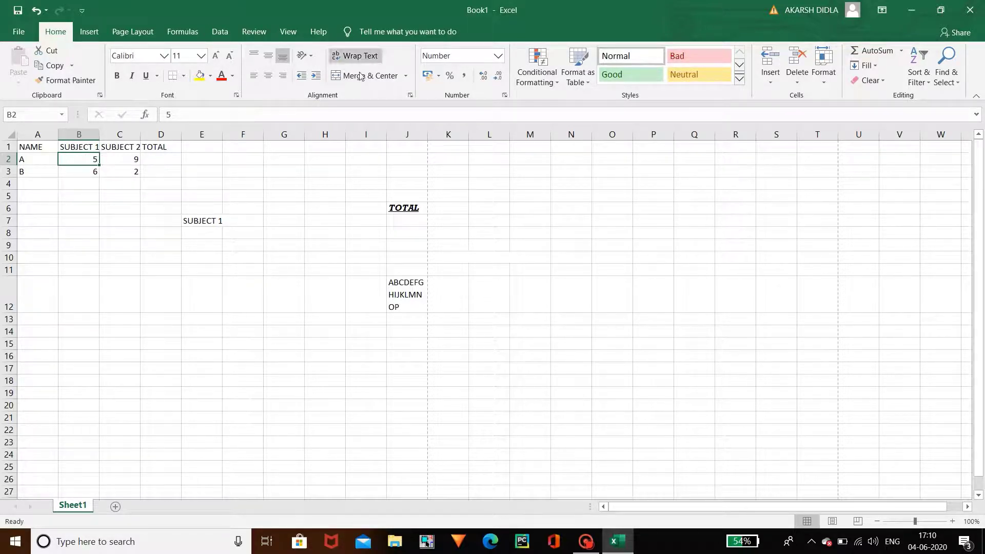
Apply the Good cell style to C2, Neutral to B3 and Bad to C3
key(Right)
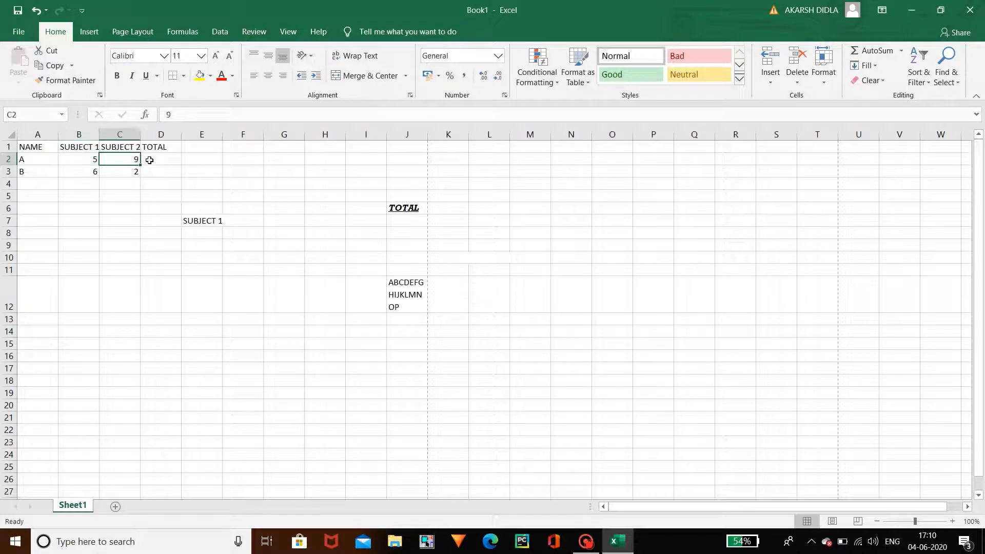
click(624, 74)
click(93, 174)
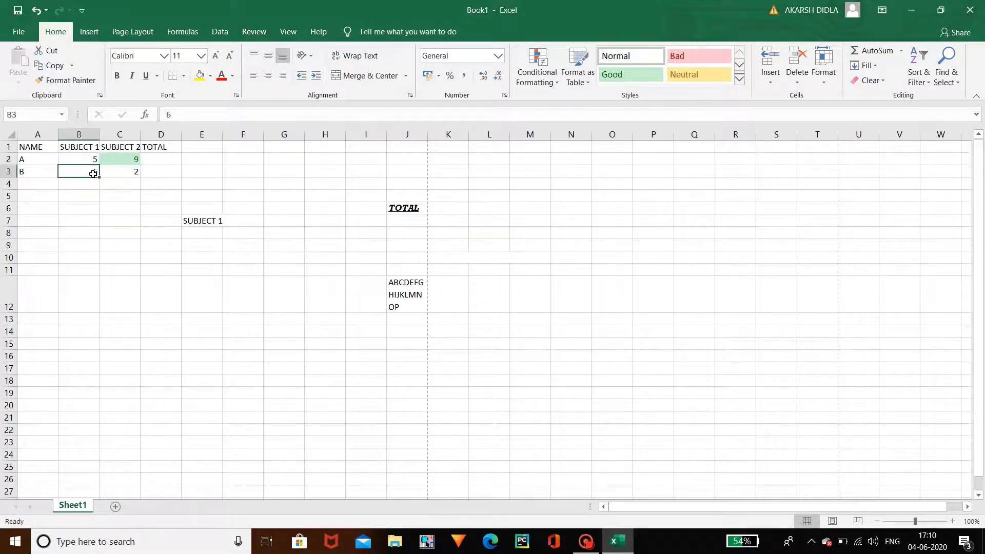
click(682, 74)
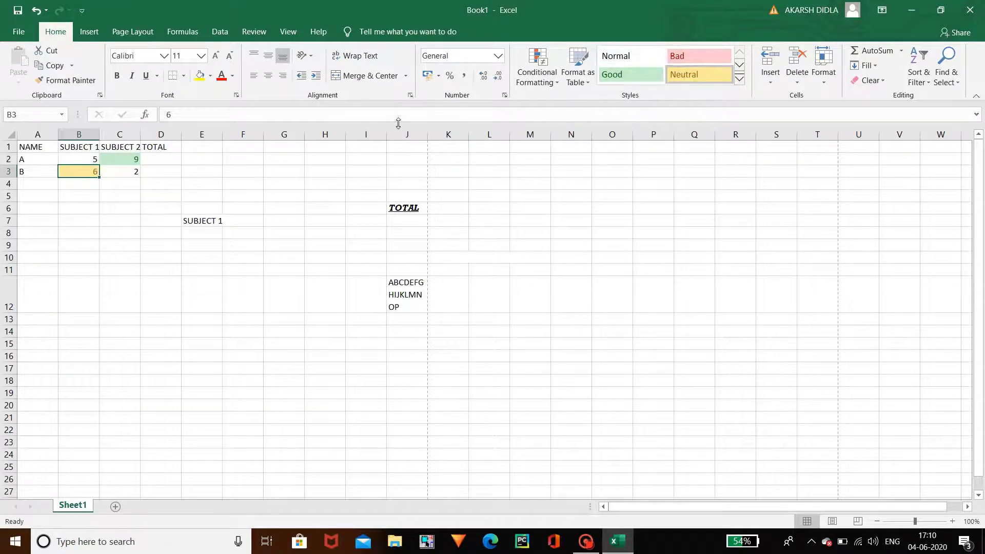
click(132, 172)
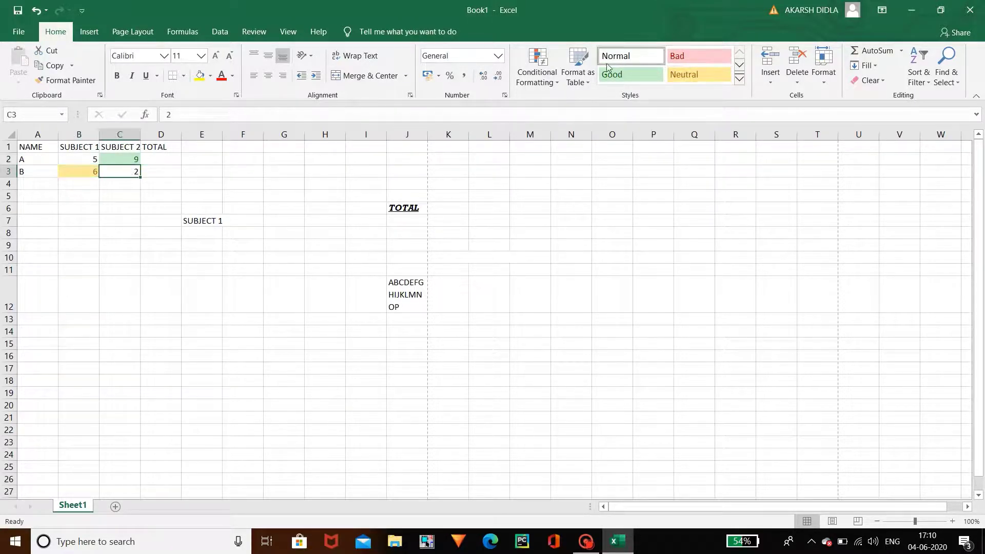
click(677, 57)
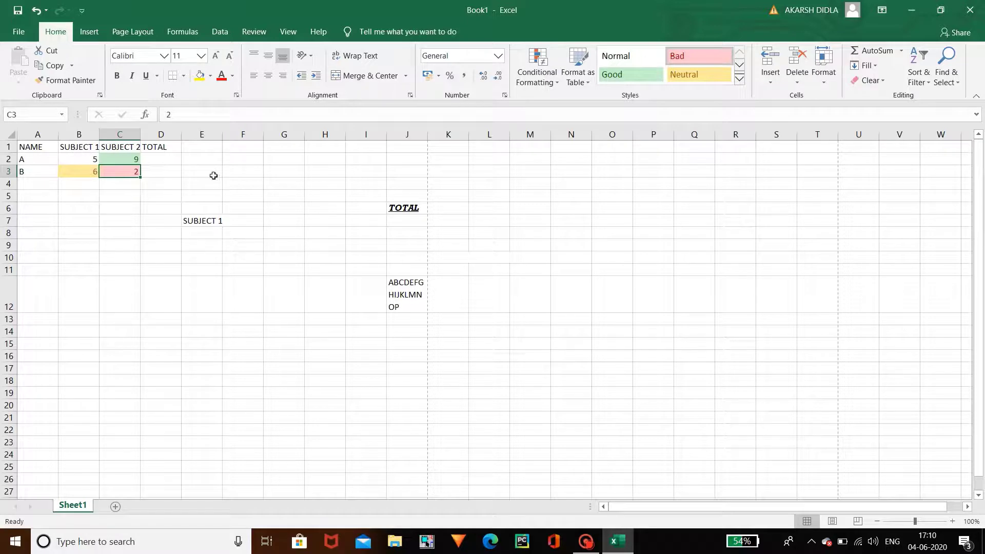
Look over the available fill colours and the full gallery of cell styles
click(209, 79)
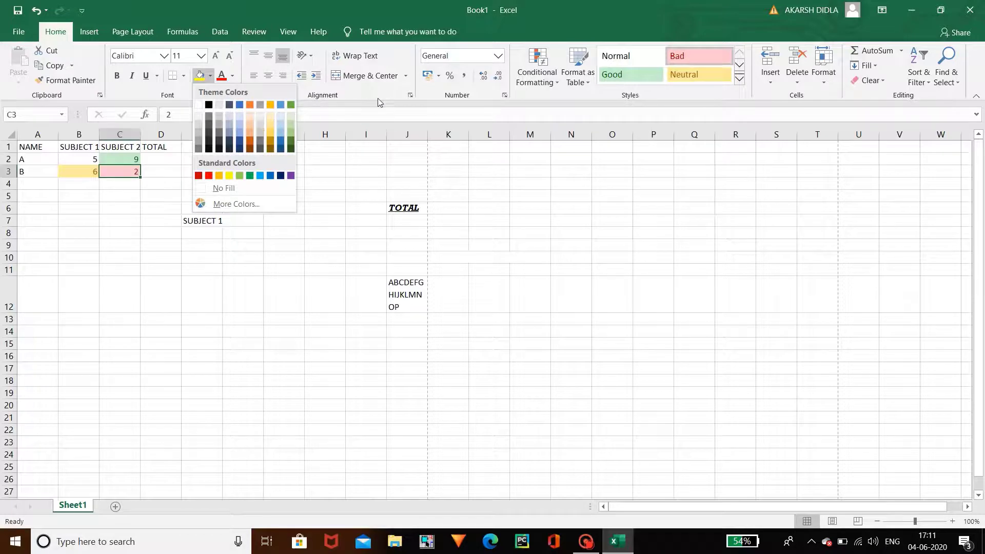
click(249, 115)
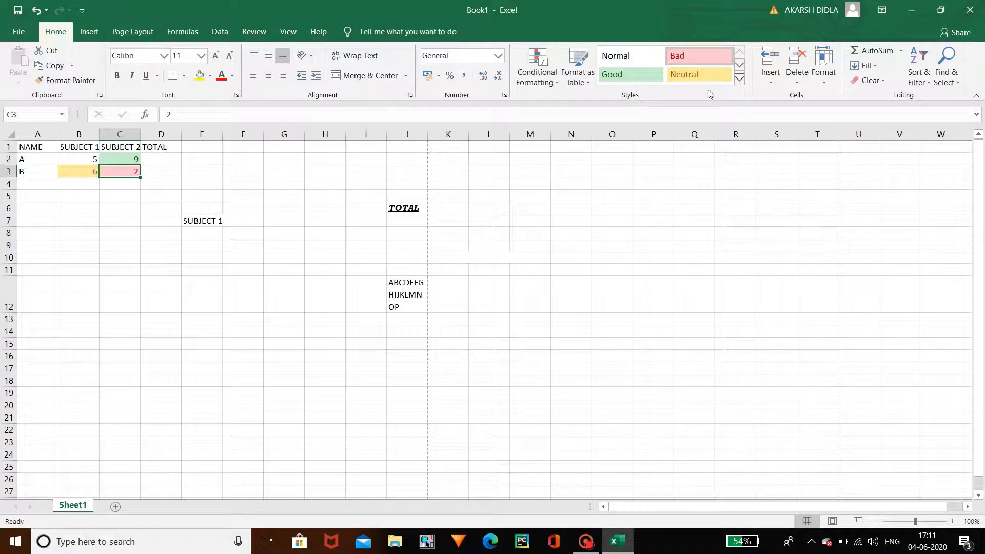
click(739, 81)
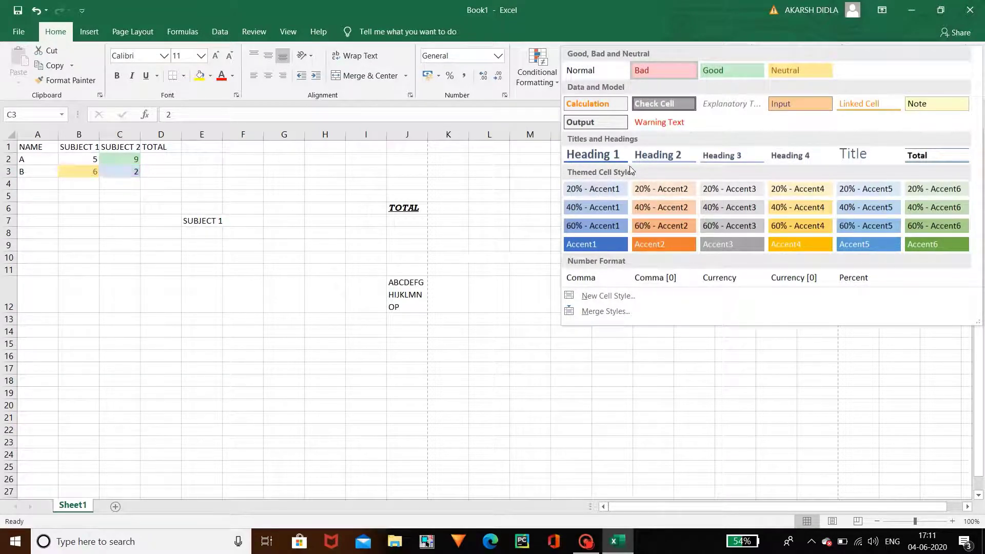
click(732, 330)
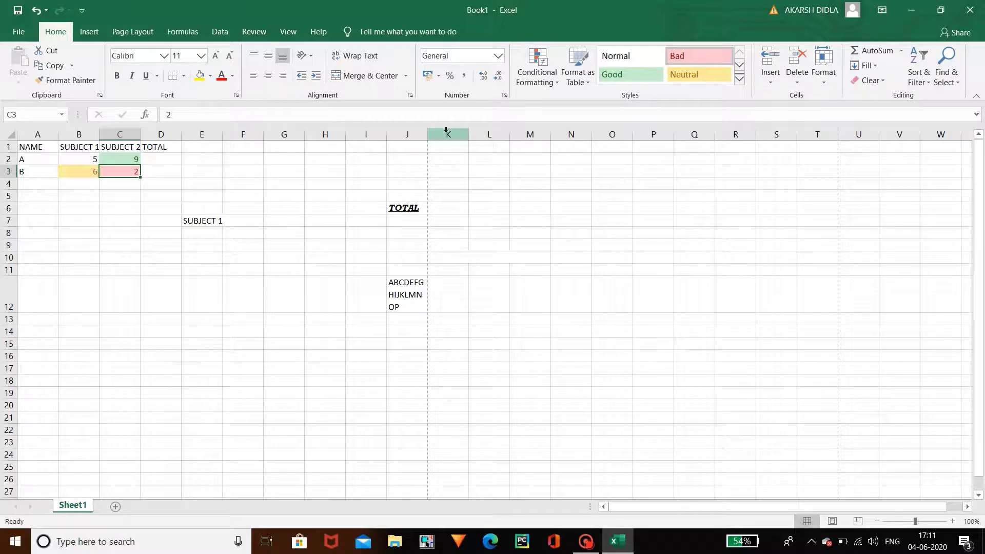
Insert two blank cells at C3 and two more at C4, giving C3 and C4 the Normal cell style
click(766, 66)
click(766, 66)
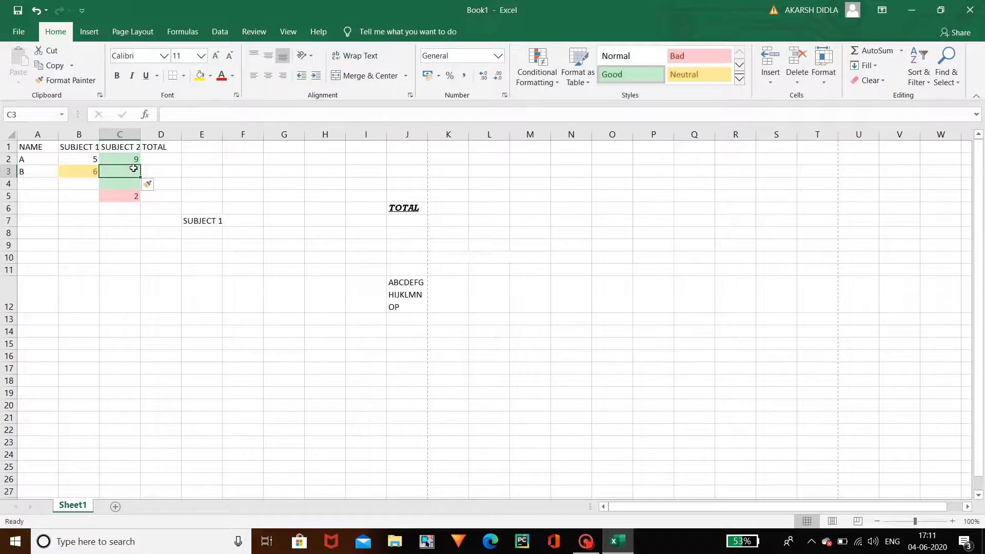
click(651, 56)
key(Down)
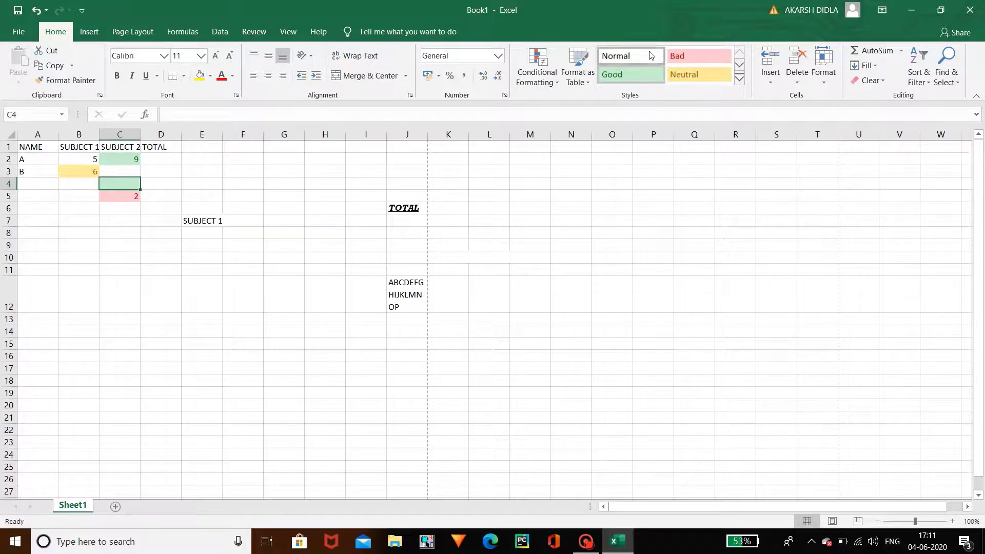
click(651, 55)
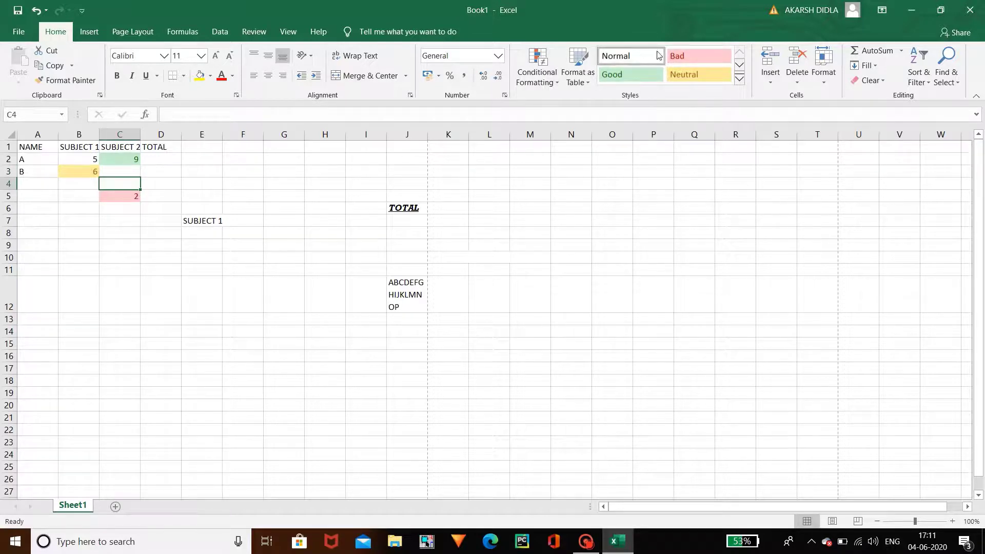
click(772, 56)
click(771, 56)
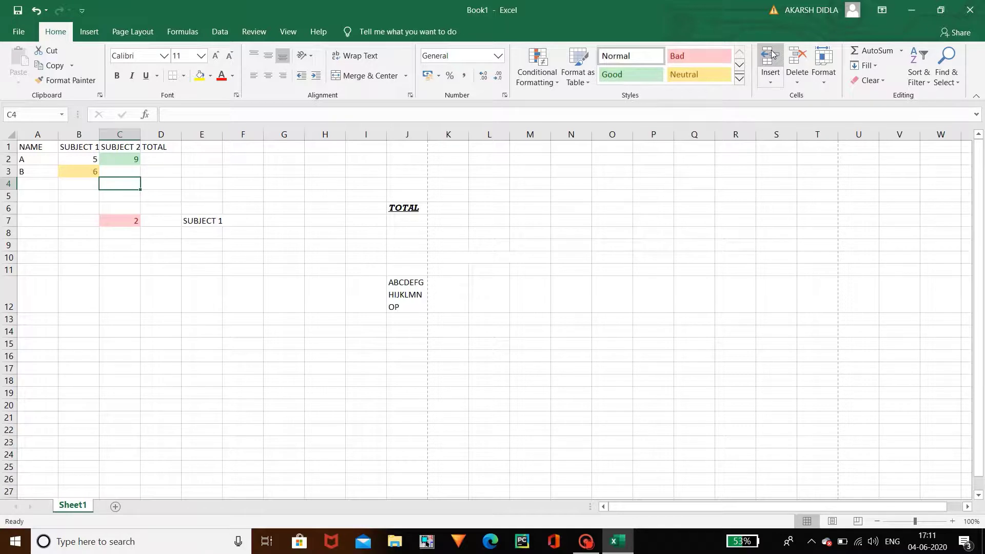
Delete the three blank cells from C4 and the one at C3, shifting the Subject 2 value back up to C3
click(799, 57)
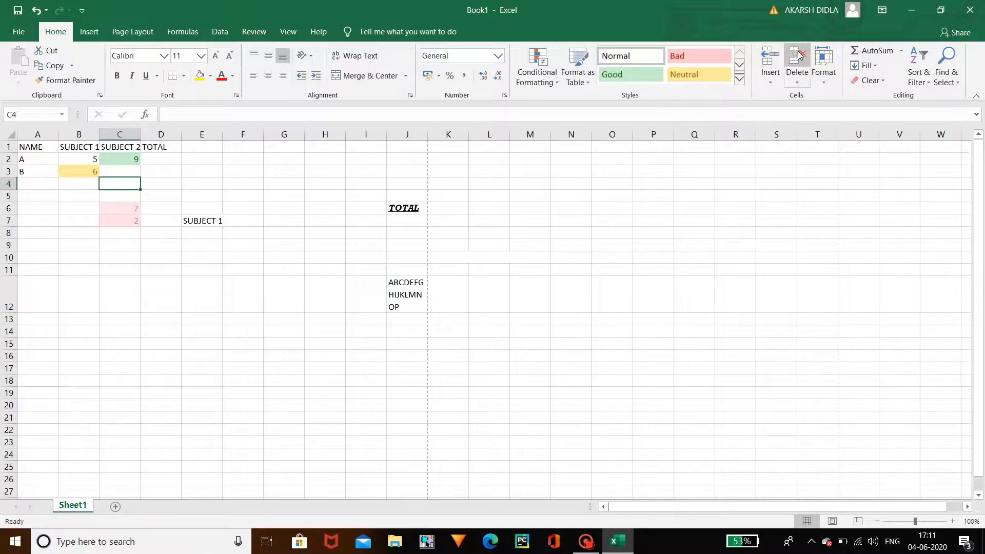
click(798, 57)
click(799, 57)
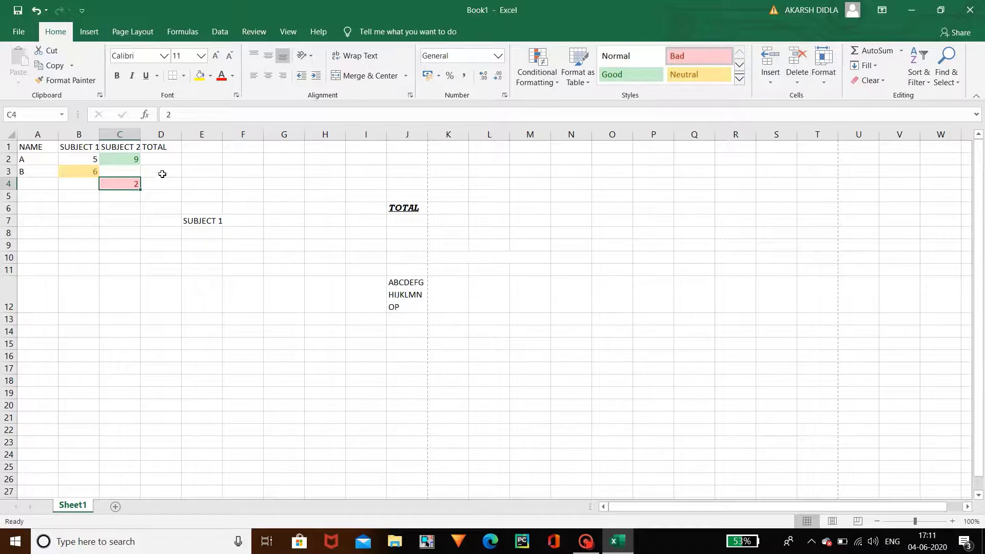
click(133, 169)
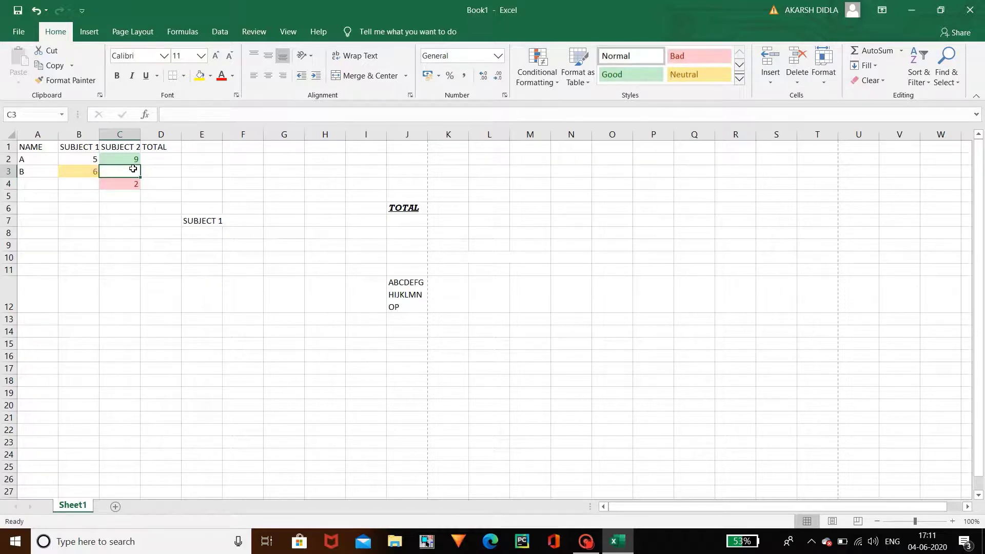
click(793, 56)
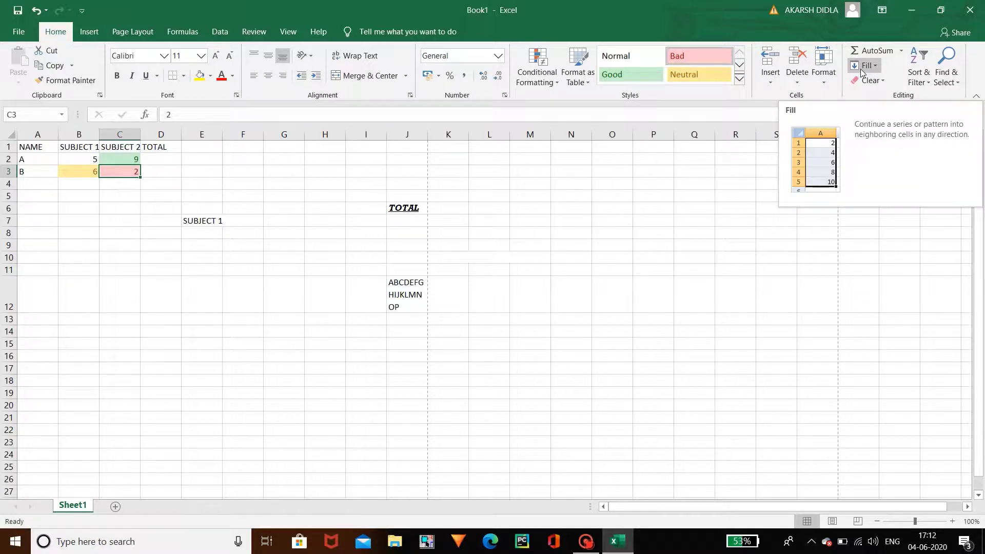
click(159, 156)
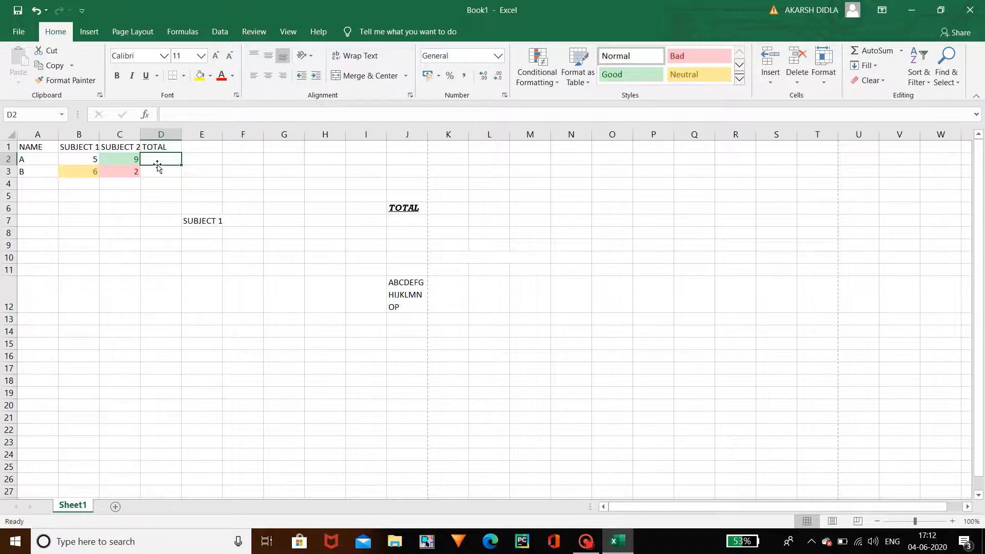
click(878, 50)
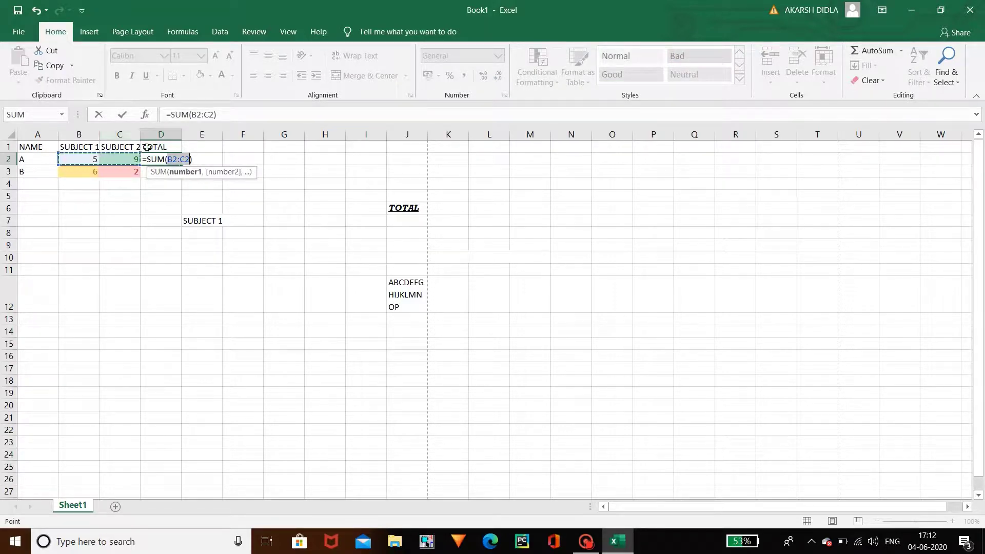
click(119, 147)
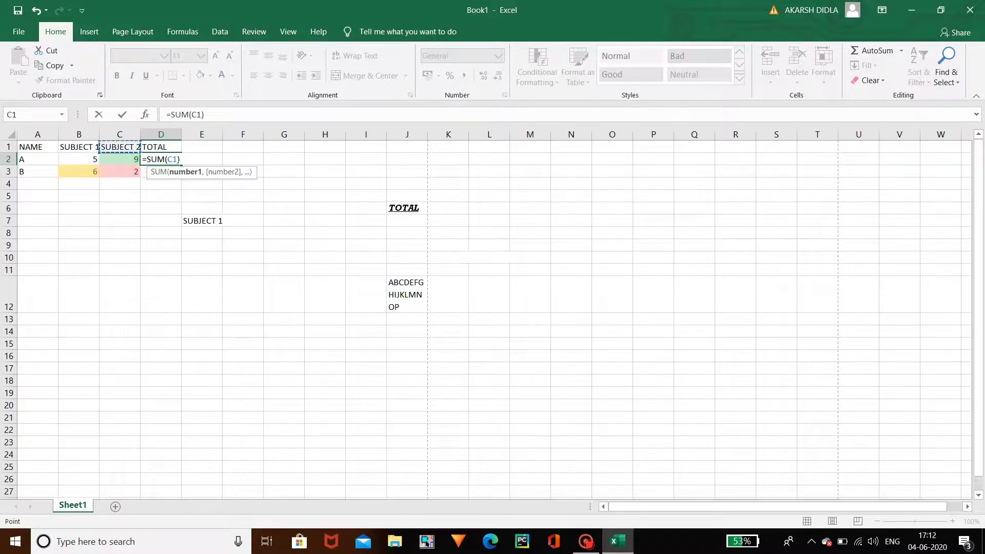
drag(180, 159, 142, 159)
key(BackSpace)
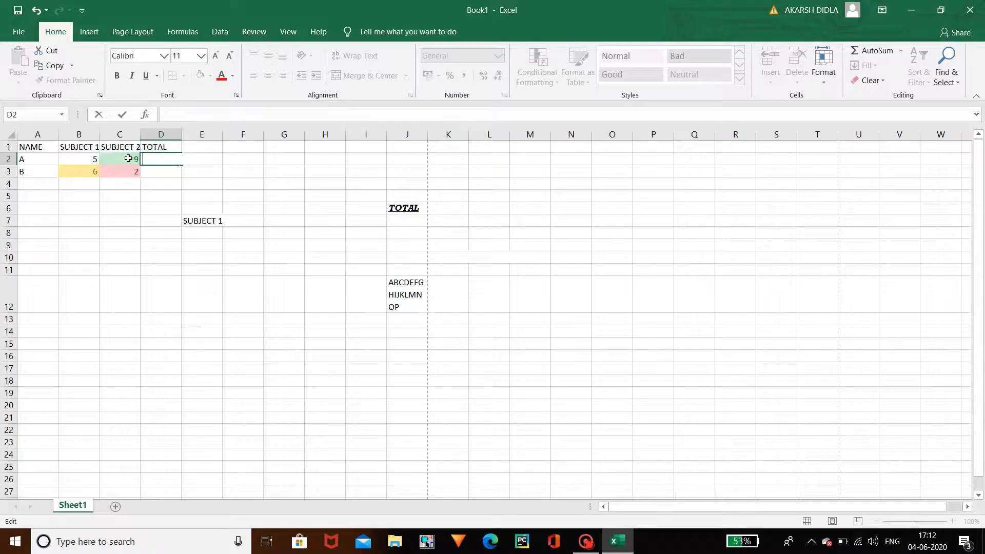
click(198, 169)
click(161, 157)
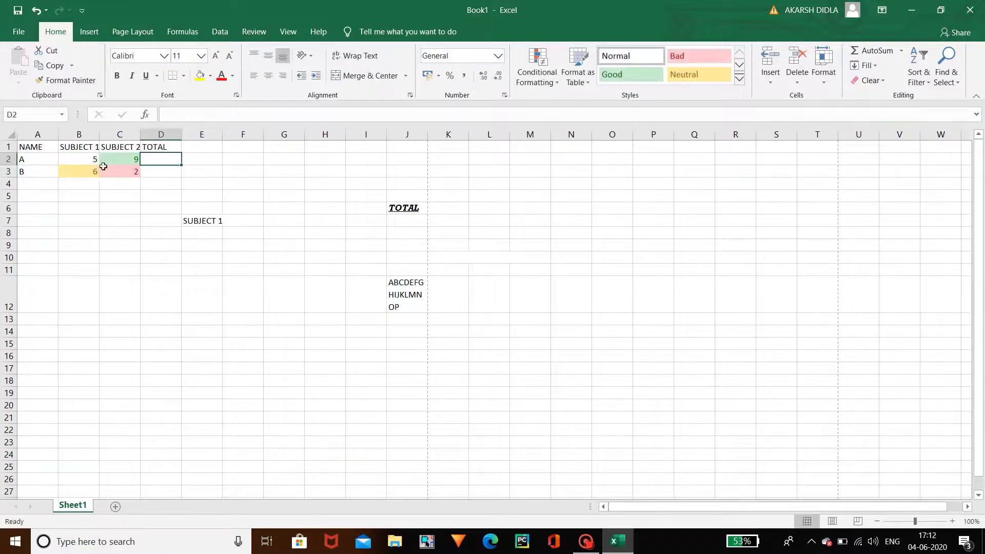
Sum student A's marks in B2 and C2 into the Total cell D2 with the AutoSum Sum function
click(87, 158)
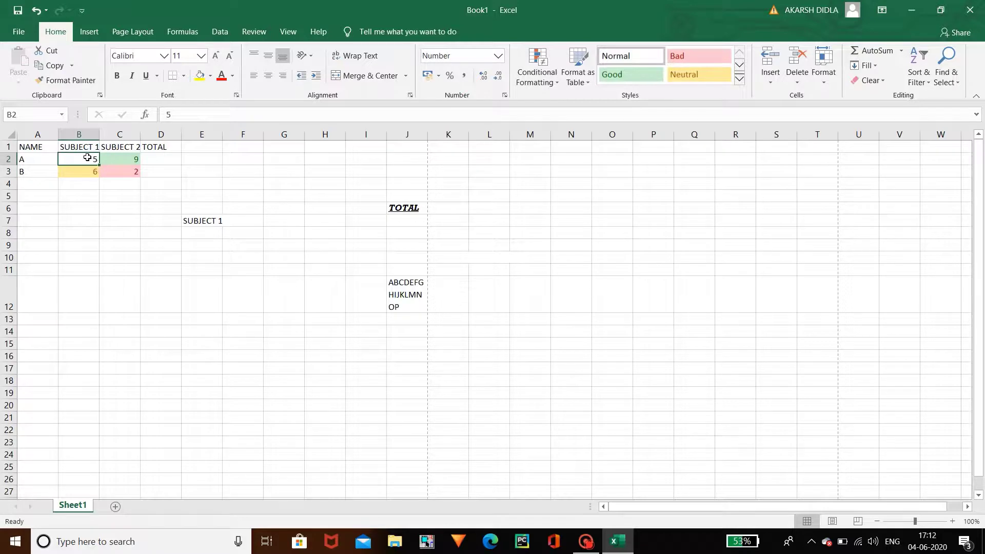
key(shift+Right)
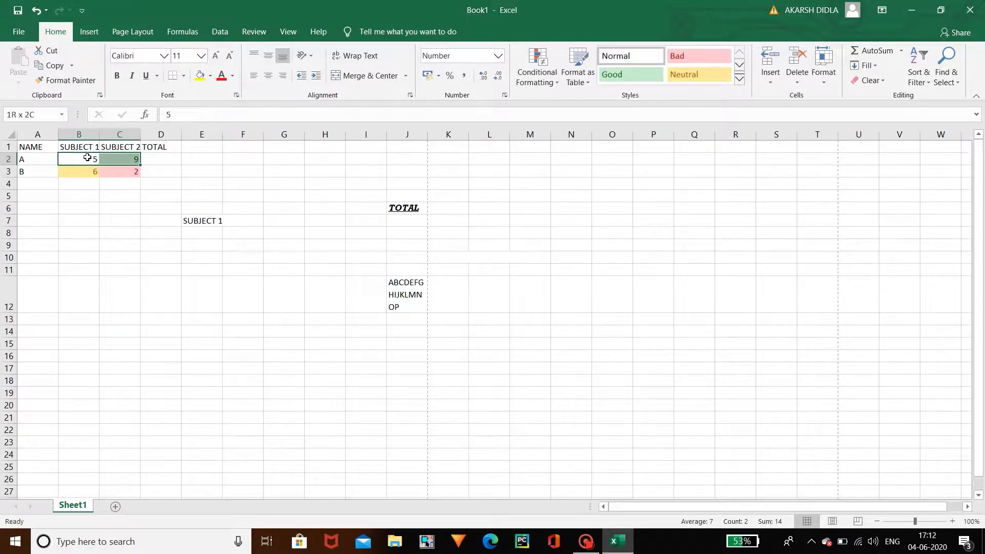
click(901, 51)
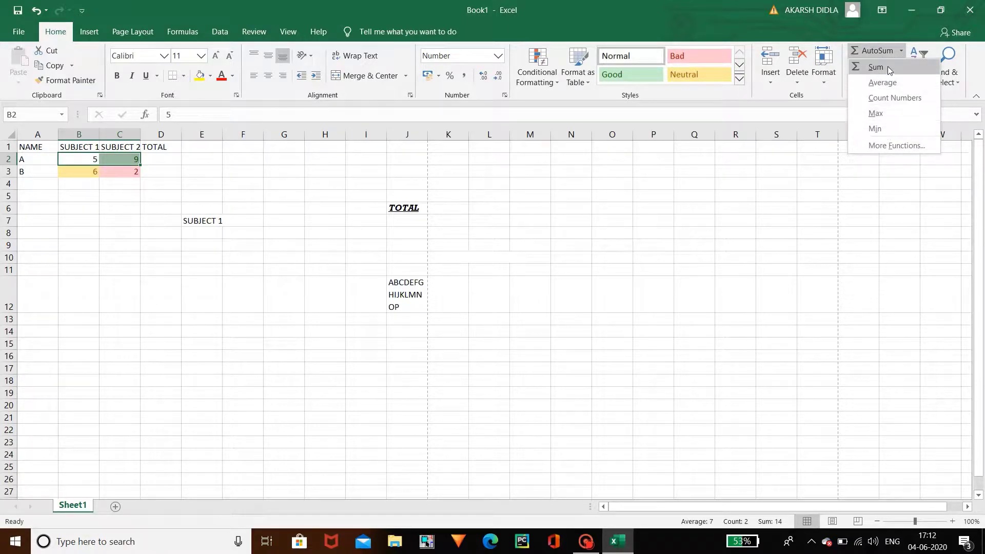
click(888, 66)
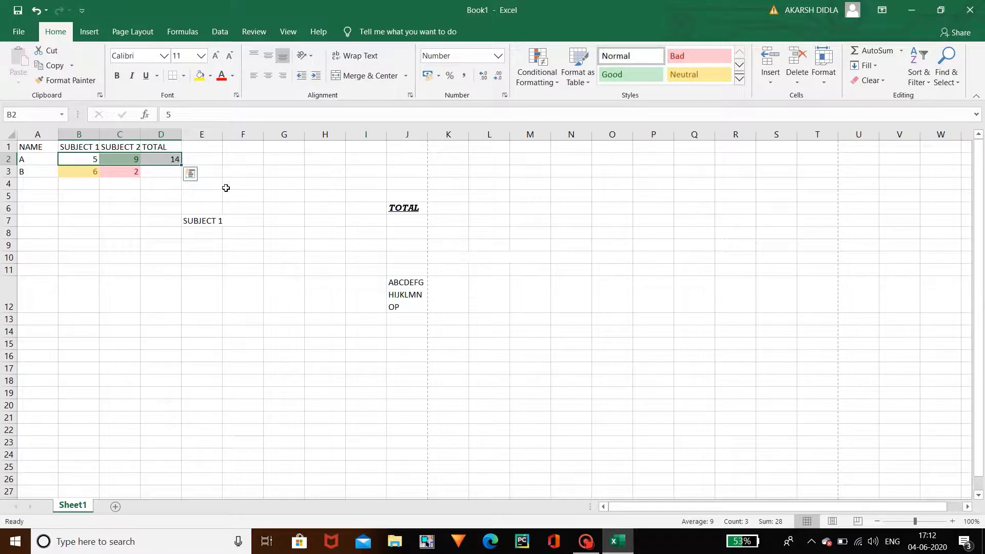
Sum student B's marks in B3 and C3 into the Total cell D3 with AutoSum
click(88, 171)
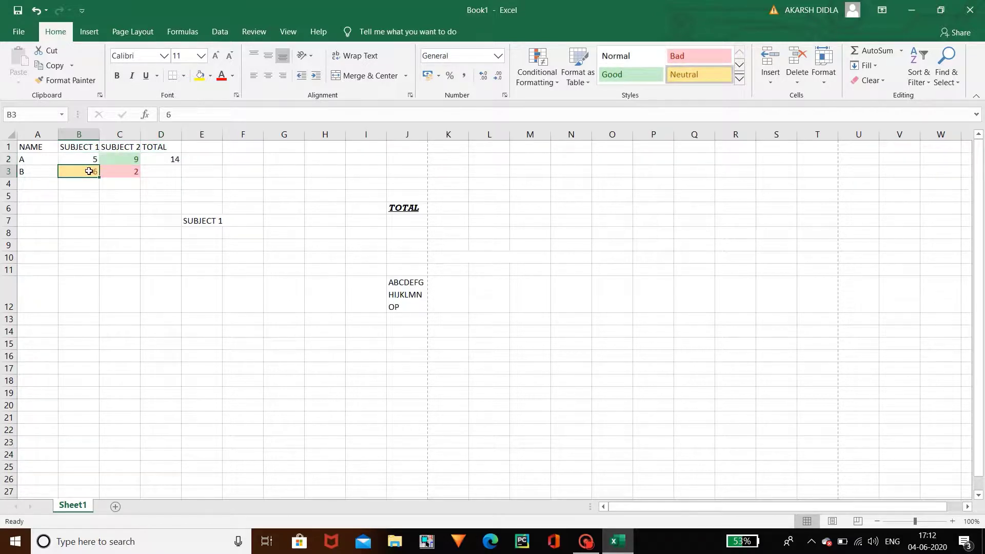
drag(89, 171, 126, 171)
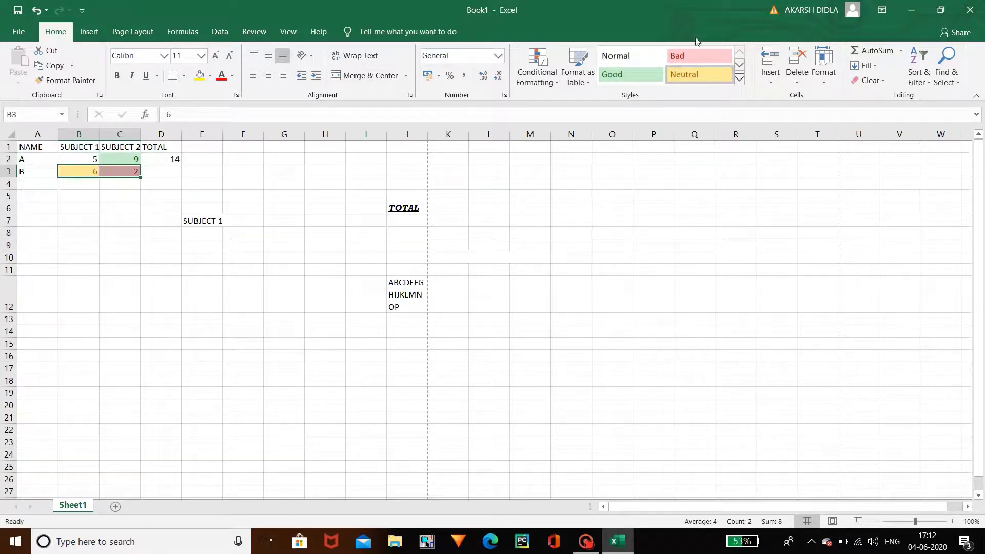
click(876, 51)
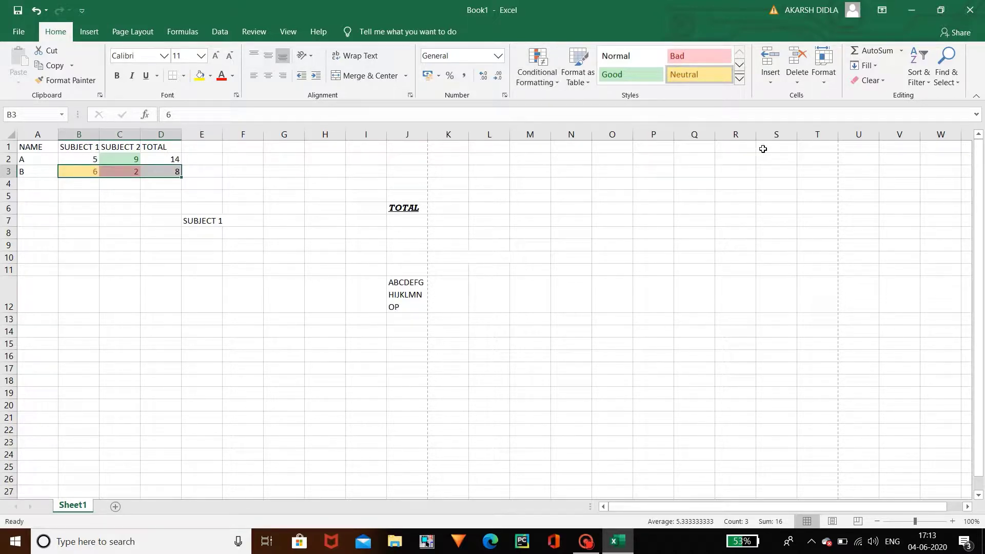
Examine the other AutoSum functions and the available Fill and Clear options
click(900, 51)
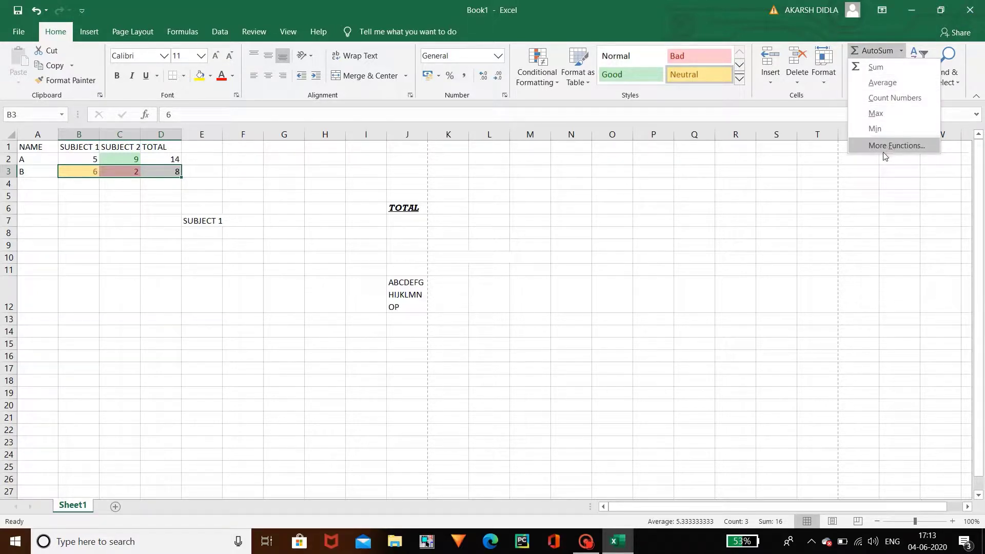
click(821, 109)
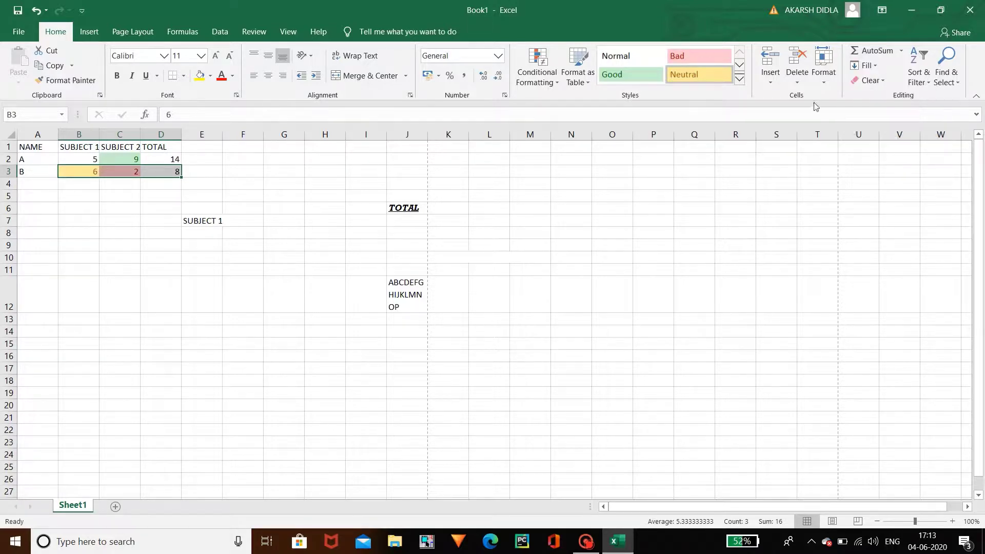
click(868, 66)
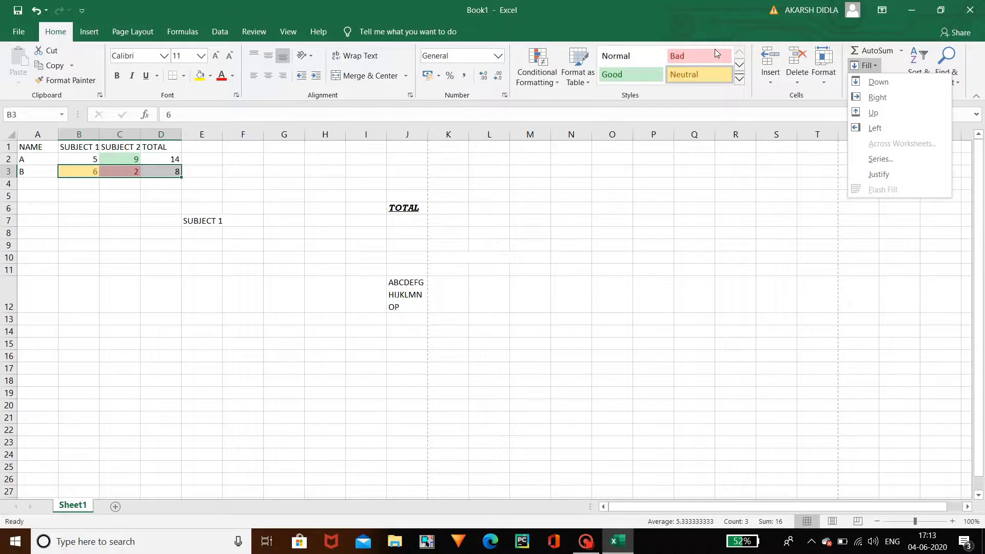
click(876, 71)
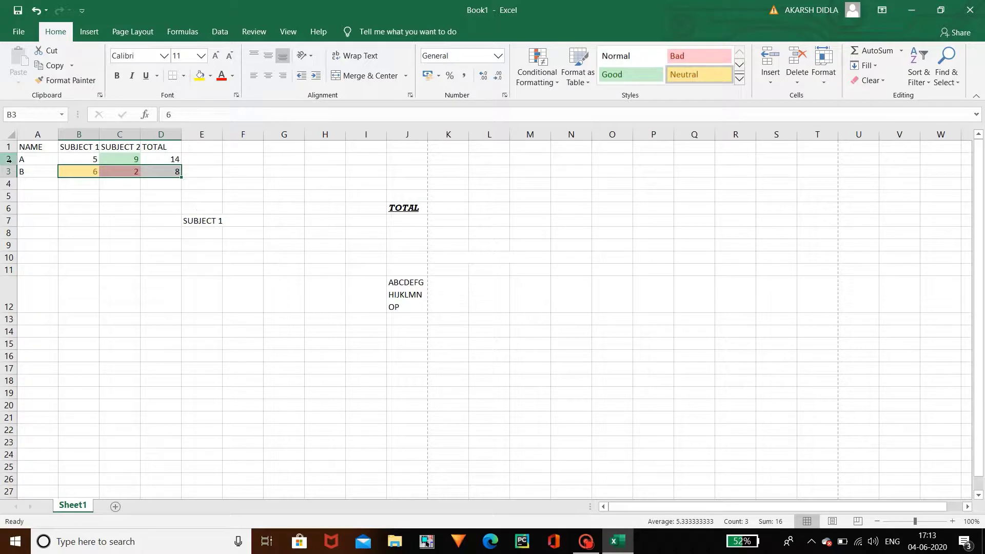
click(884, 80)
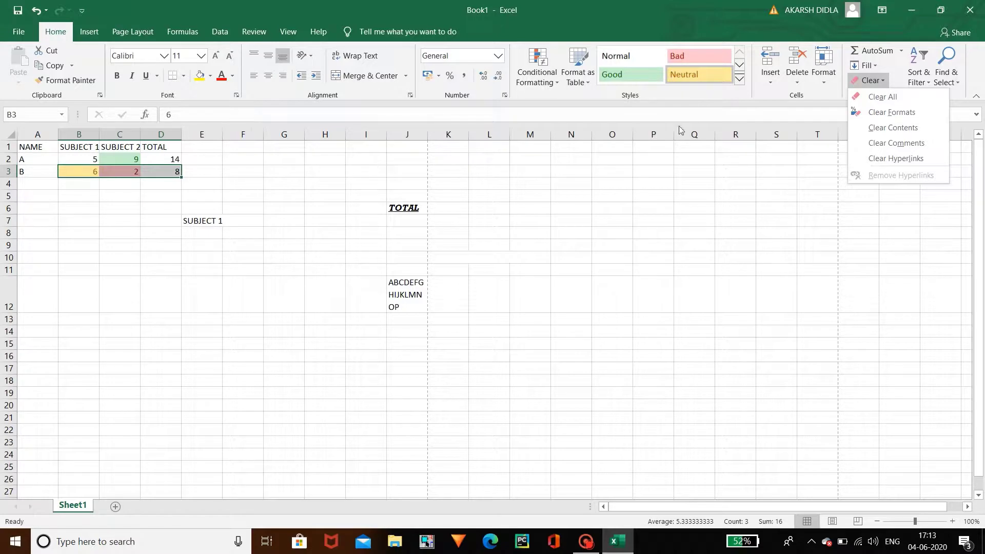
click(898, 60)
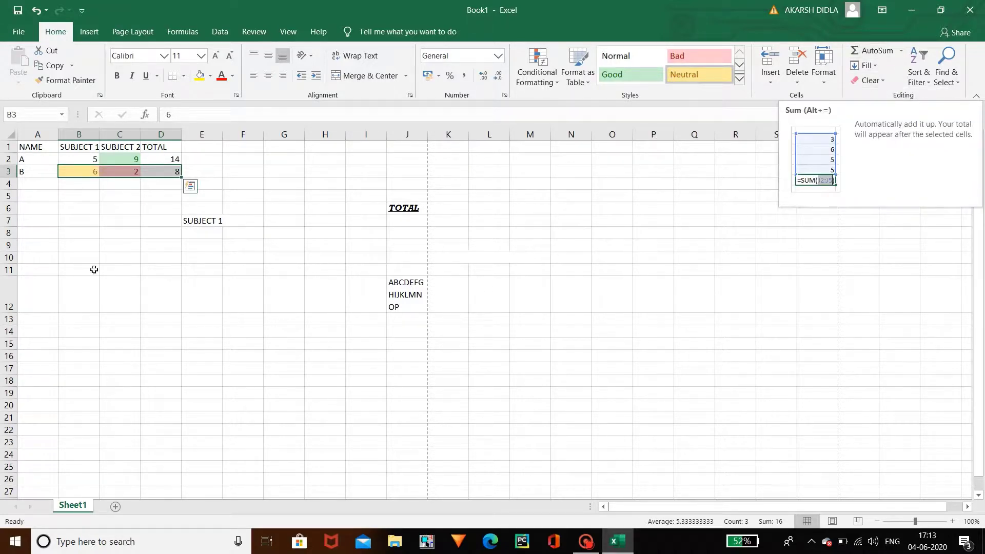
Select the whole marks table A1 to D3 and find the next cell containing "A" in it
click(49, 151)
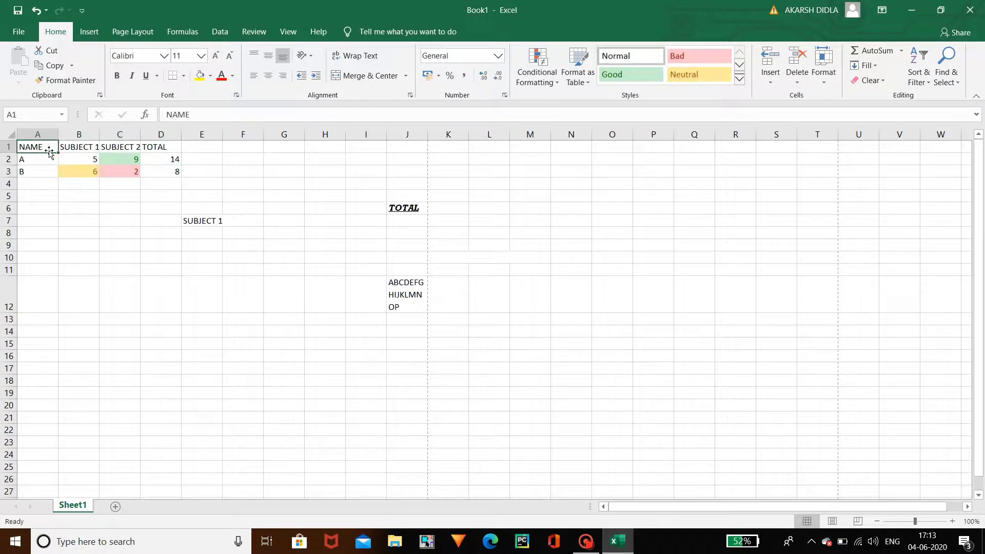
key(ctrl+a)
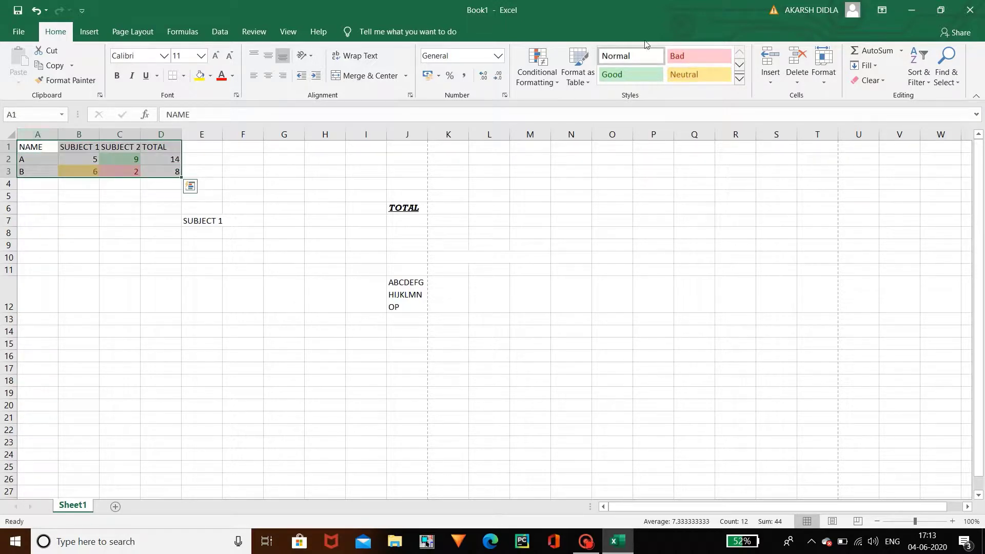
click(944, 85)
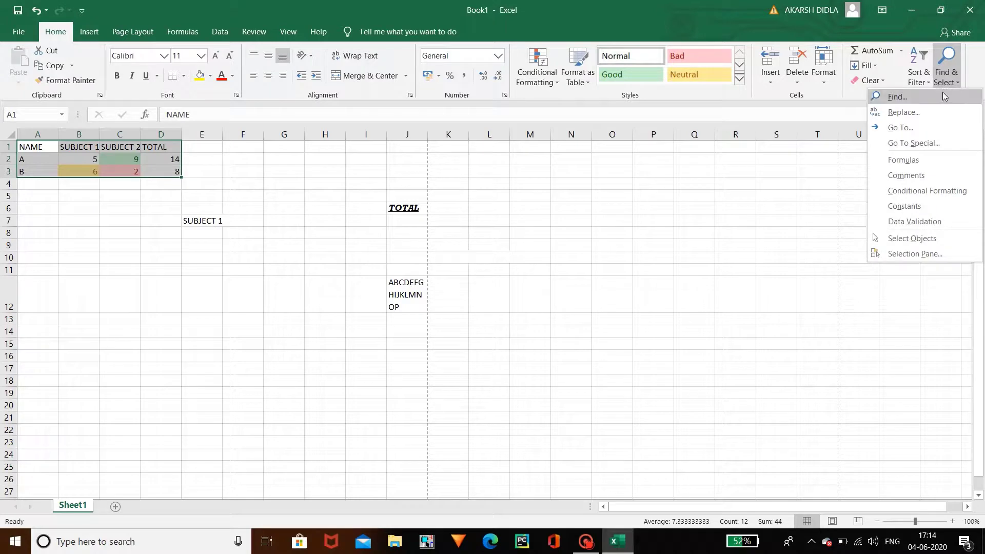
click(943, 94)
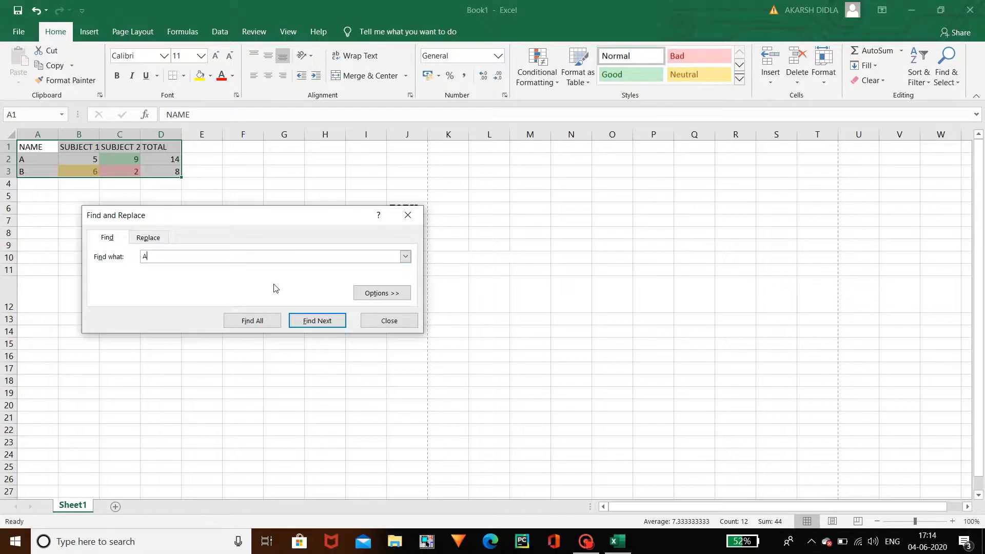
click(306, 321)
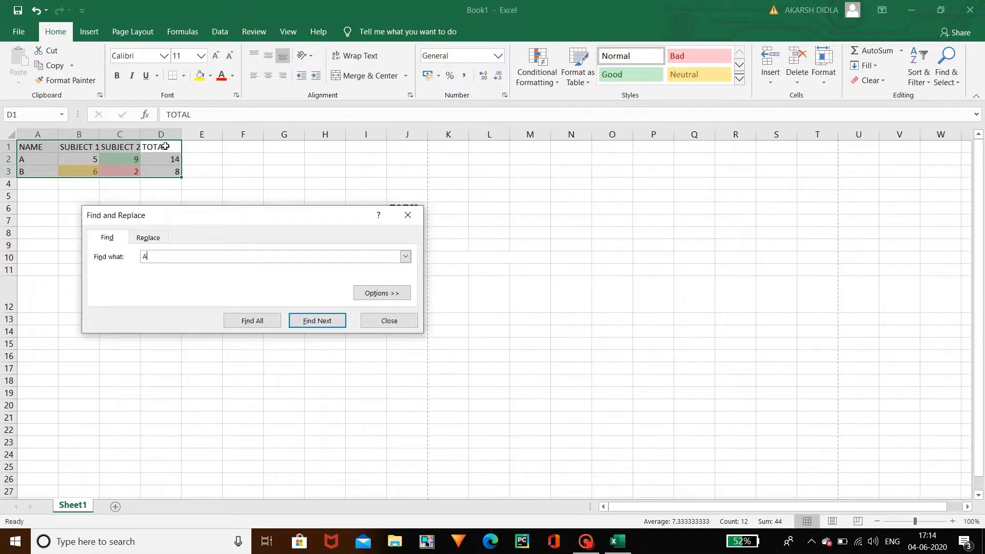
Find the next match for "A" within the selected marks table and close the search
click(310, 320)
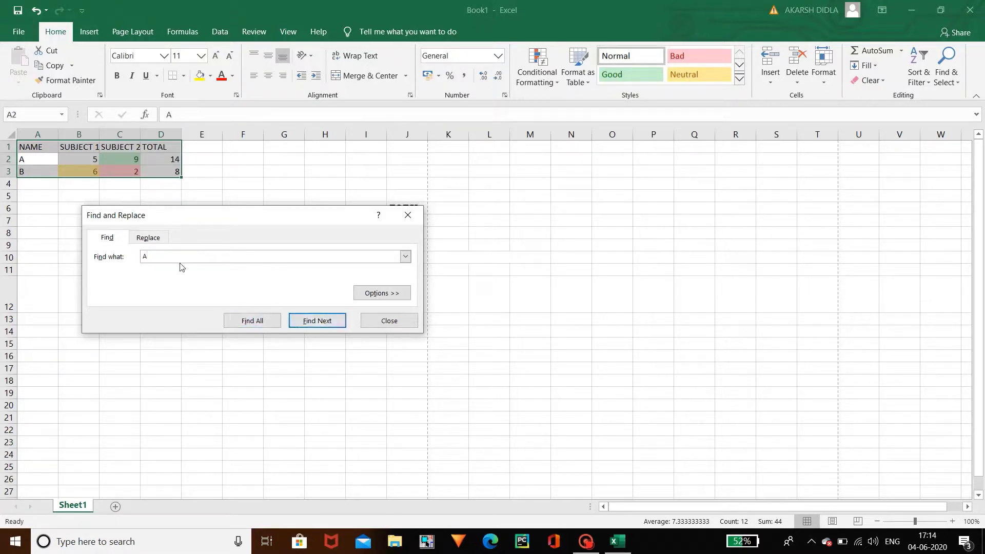
click(390, 327)
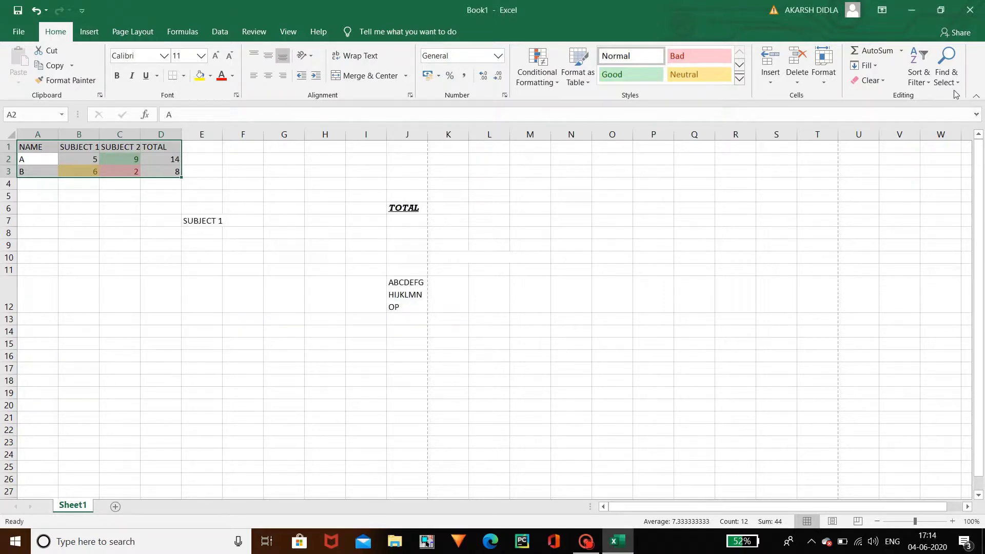
Find "B" in the selected marks table and replace the student name in A3 with "C"
click(946, 77)
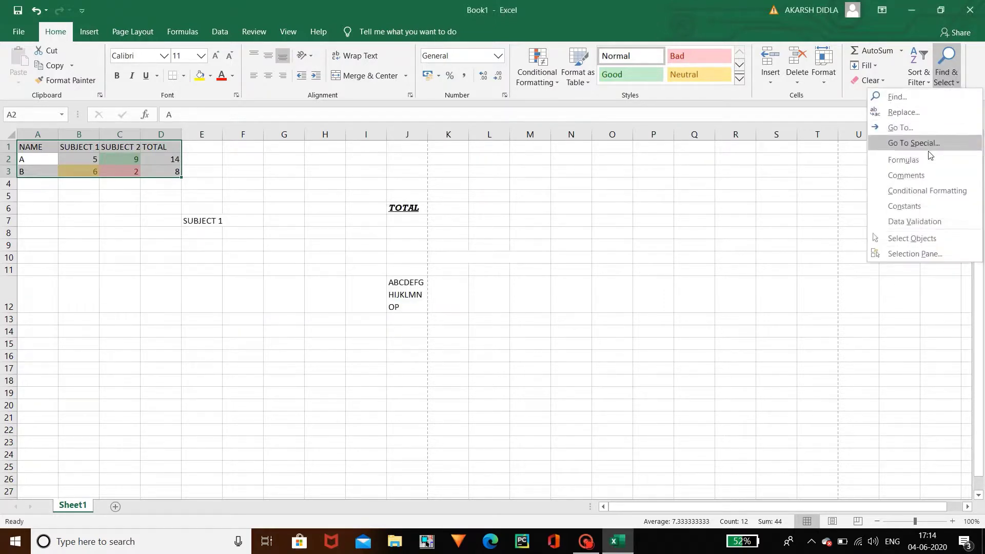
click(922, 107)
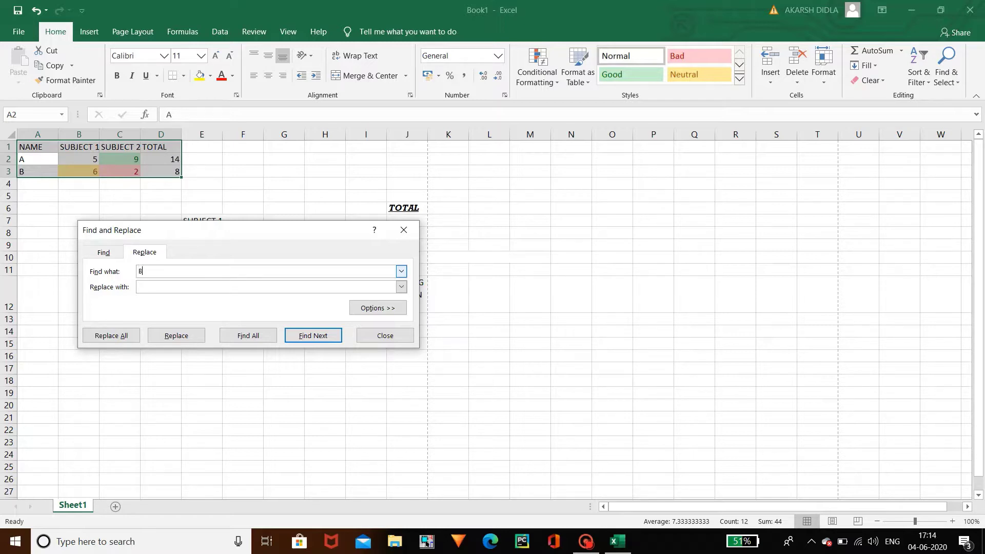
click(164, 287)
click(305, 336)
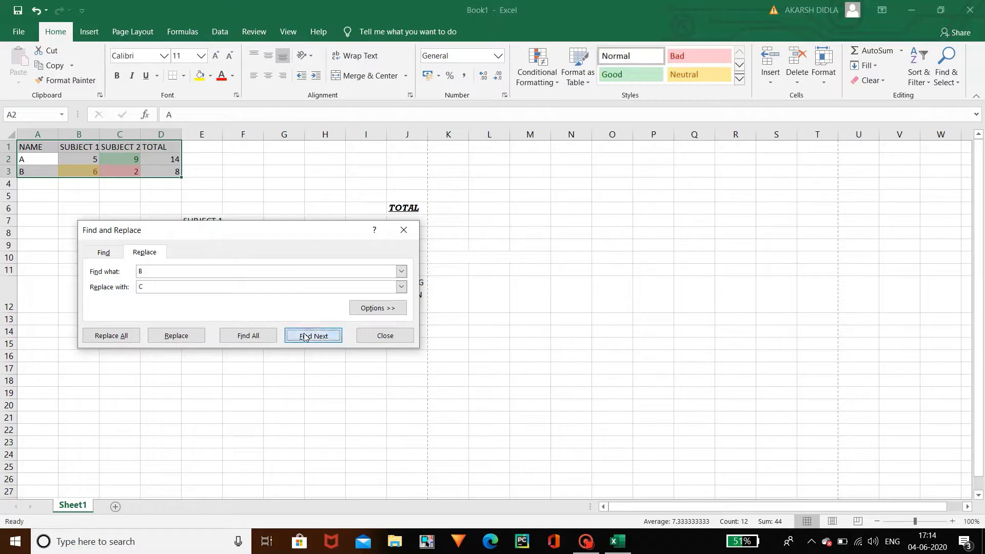
click(305, 336)
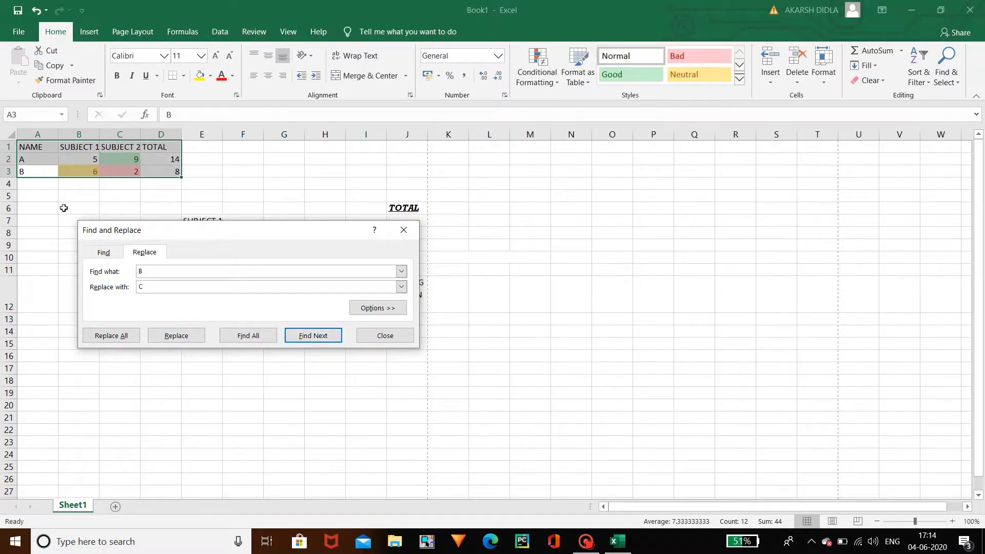
click(164, 336)
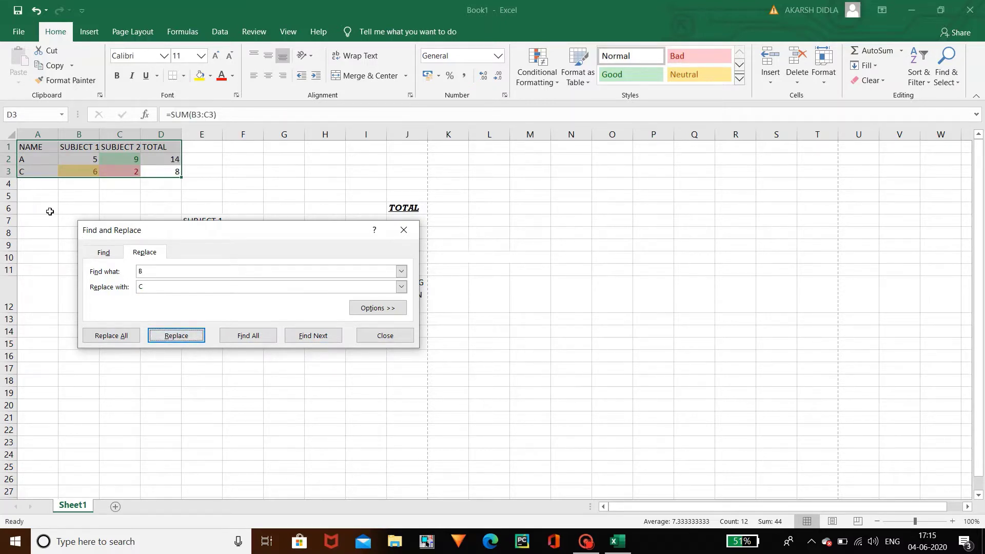
click(403, 230)
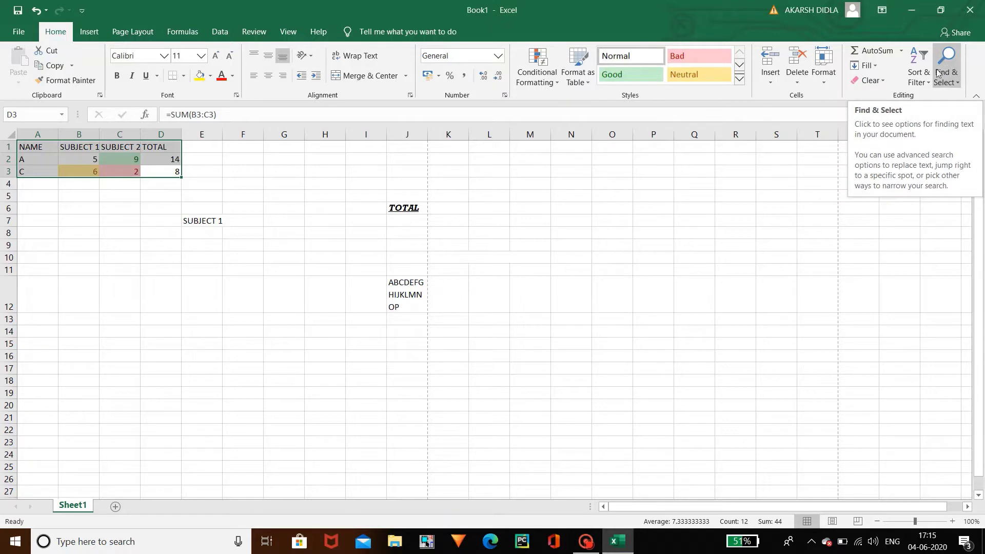
click(917, 81)
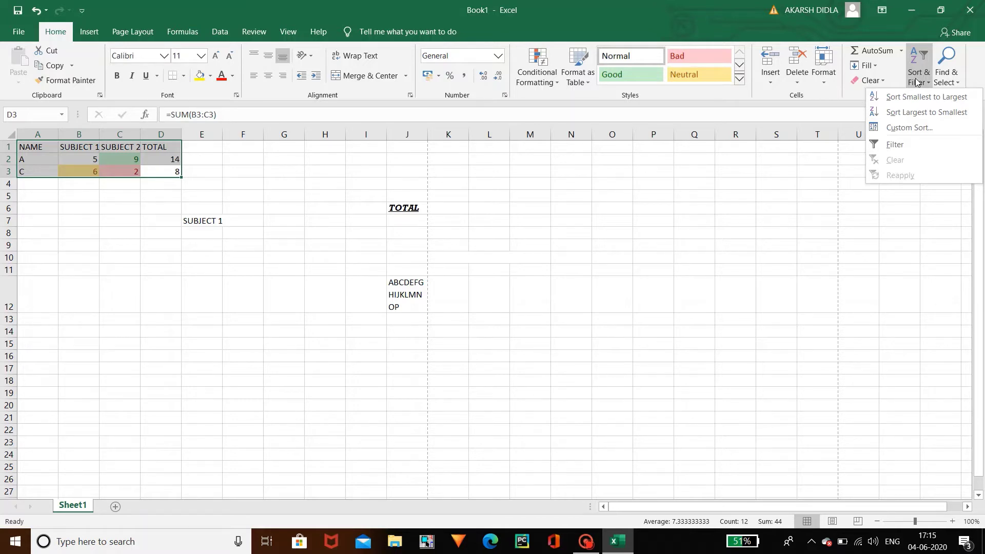
click(904, 73)
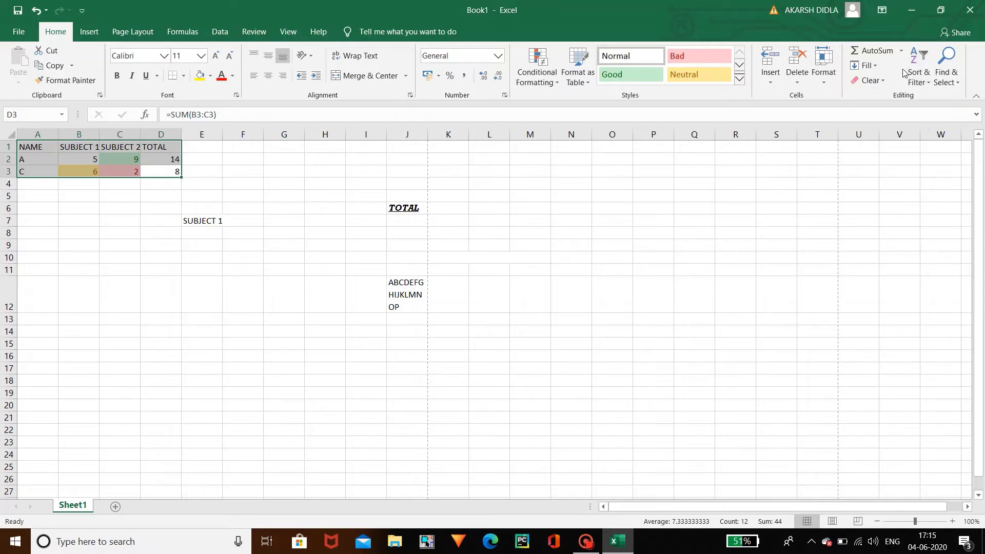